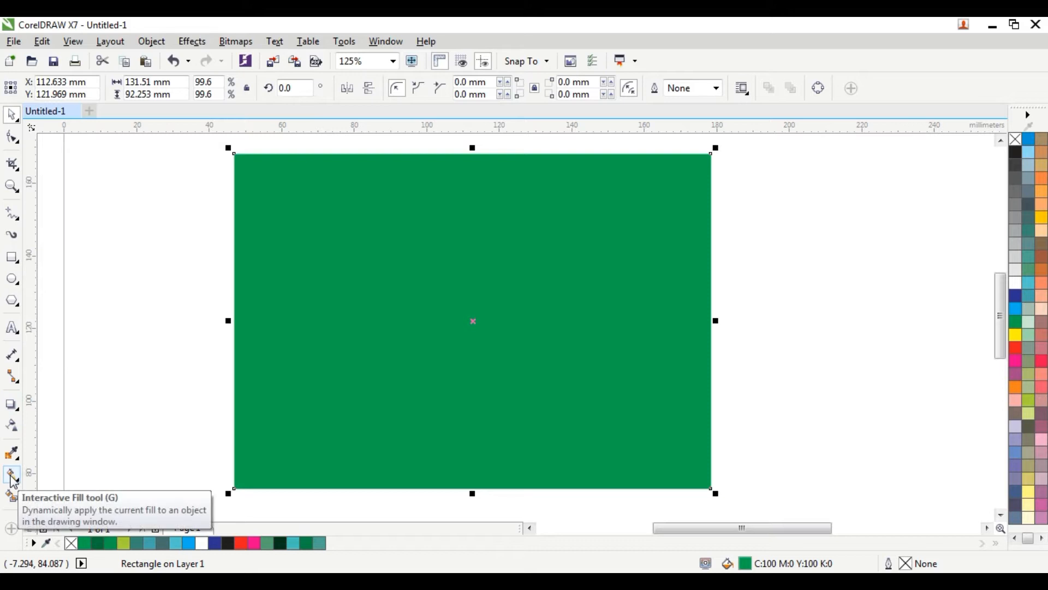
Apply a horizontal linear fountain fill across the green rectangle, running from green to orange-yellow.
left_click_drag(215, 320, 711, 329)
left_click_drag(216, 321, 224, 327)
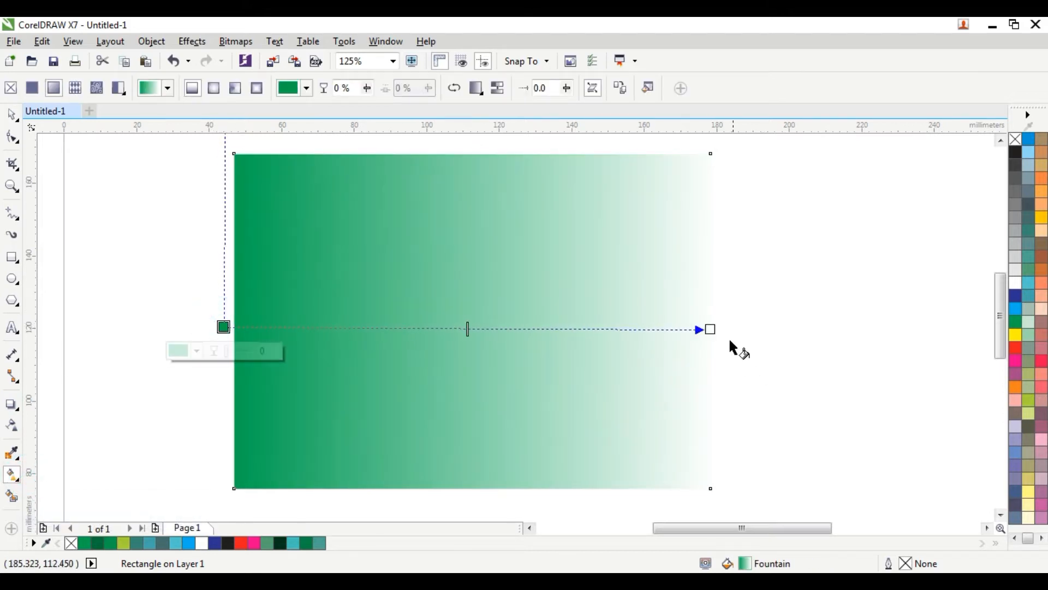
left_click(710, 329)
left_click(1041, 217)
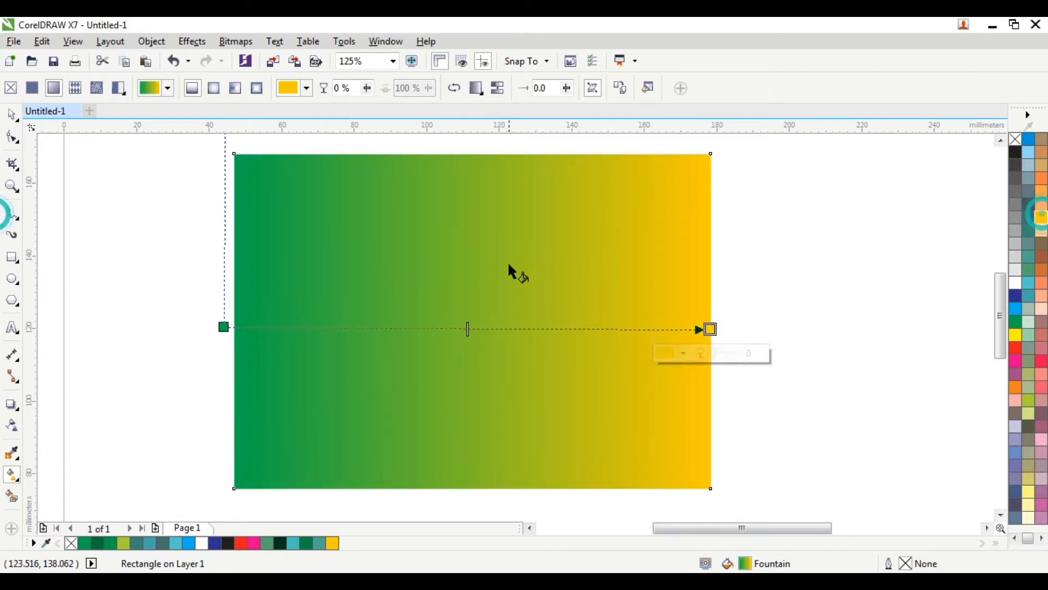
Add a green colour node at 20% of the gradient and darken the start node to C98 M39 Y100 K43.
double_click(250, 328)
left_click_drag(251, 327, 297, 327)
left_click(224, 327)
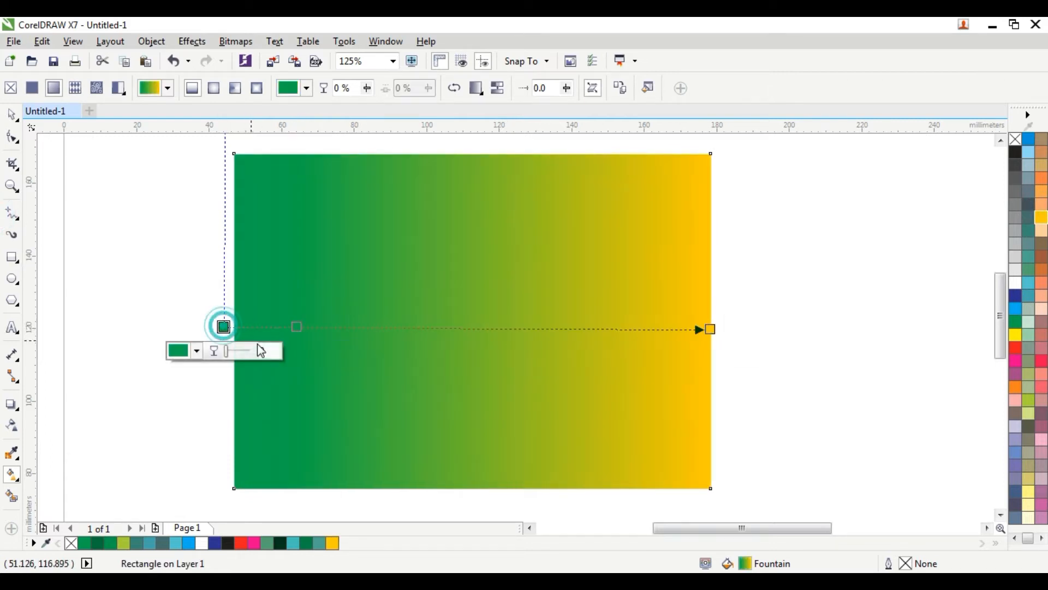
left_click(197, 352)
mouse_move(267, 457)
left_mouse_down()
mouse_move(251, 465)
mouse_move(254, 477)
left_mouse_up()
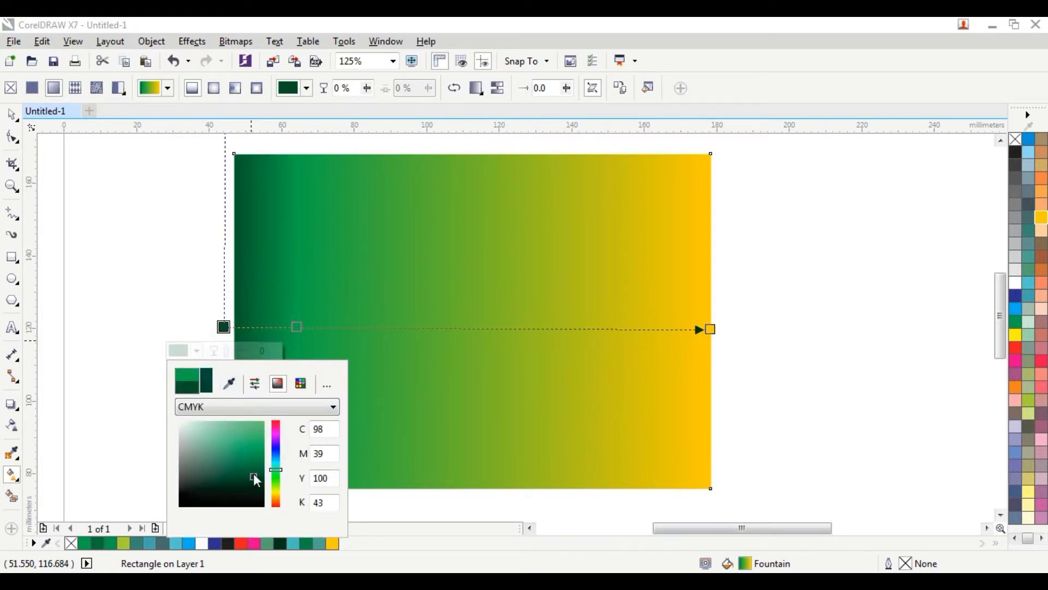
left_click(428, 369)
left_click_drag(297, 327, 369, 326)
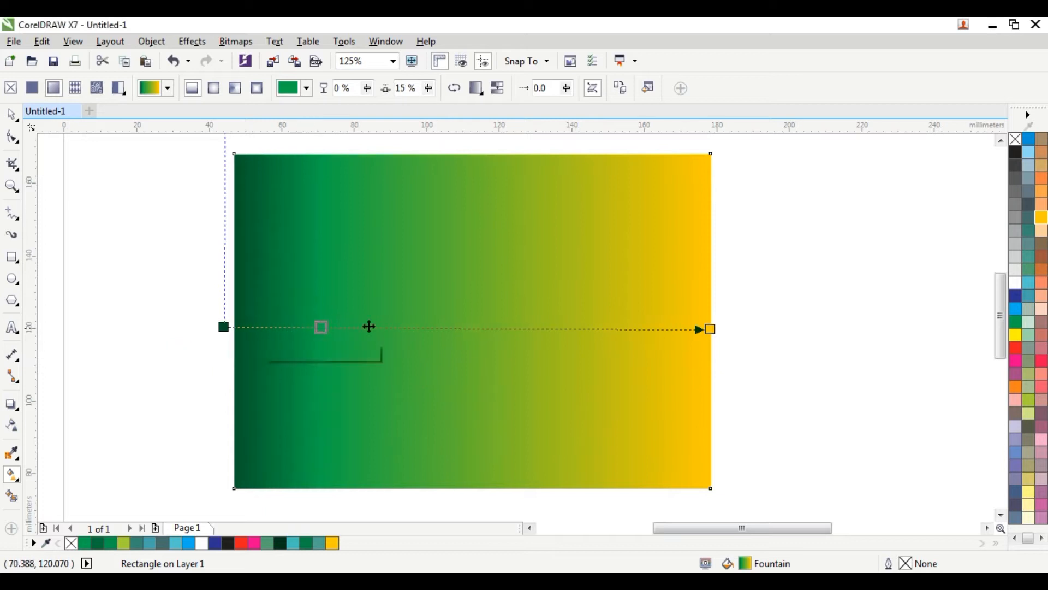
Add a bright yellow colour node to the gradient and position it at 61%.
double_click(618, 327)
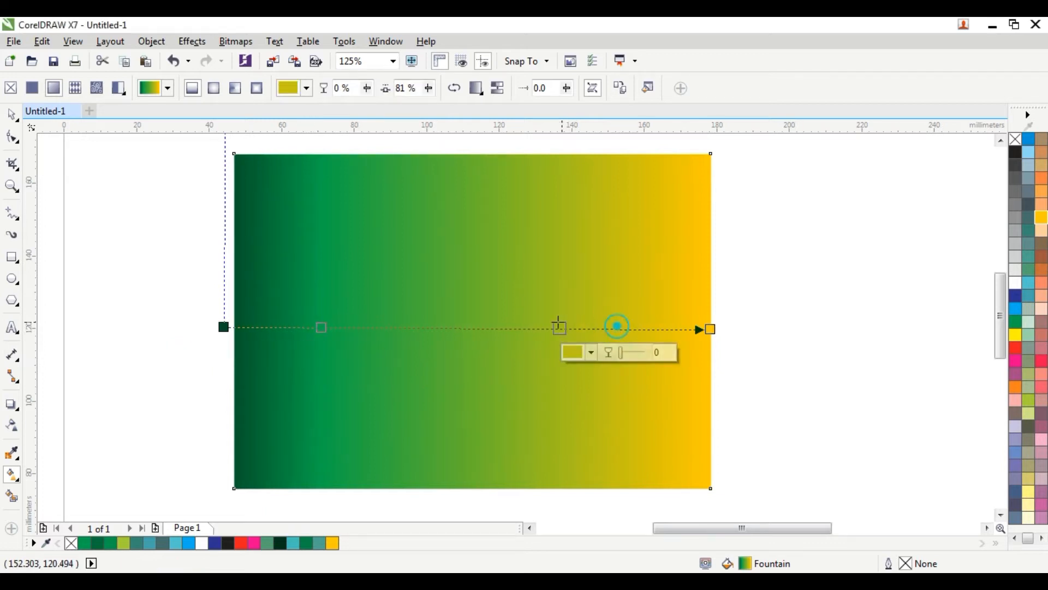
left_click_drag(559, 326, 556, 327)
left_click(1016, 335)
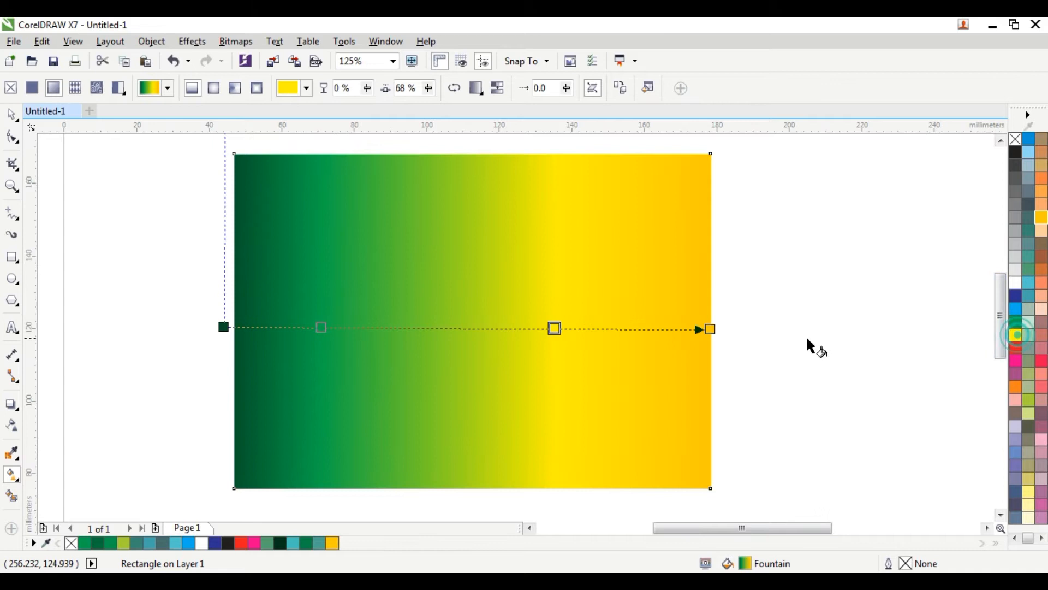
left_click_drag(536, 319, 521, 327)
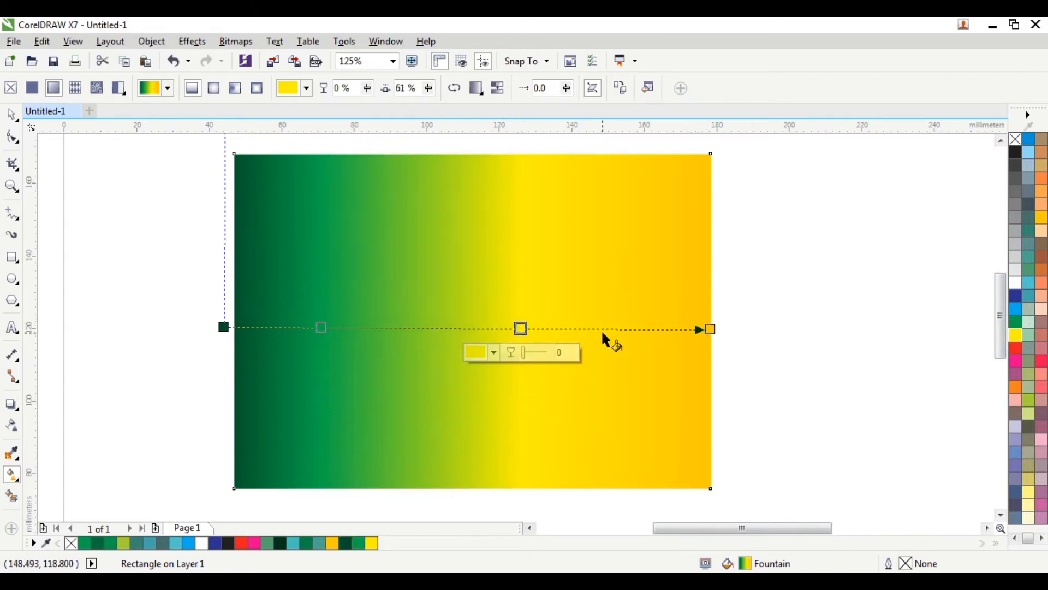
Change the gradient's end node to a golden brown, C33 M44 Y100 K8.
left_click(710, 329)
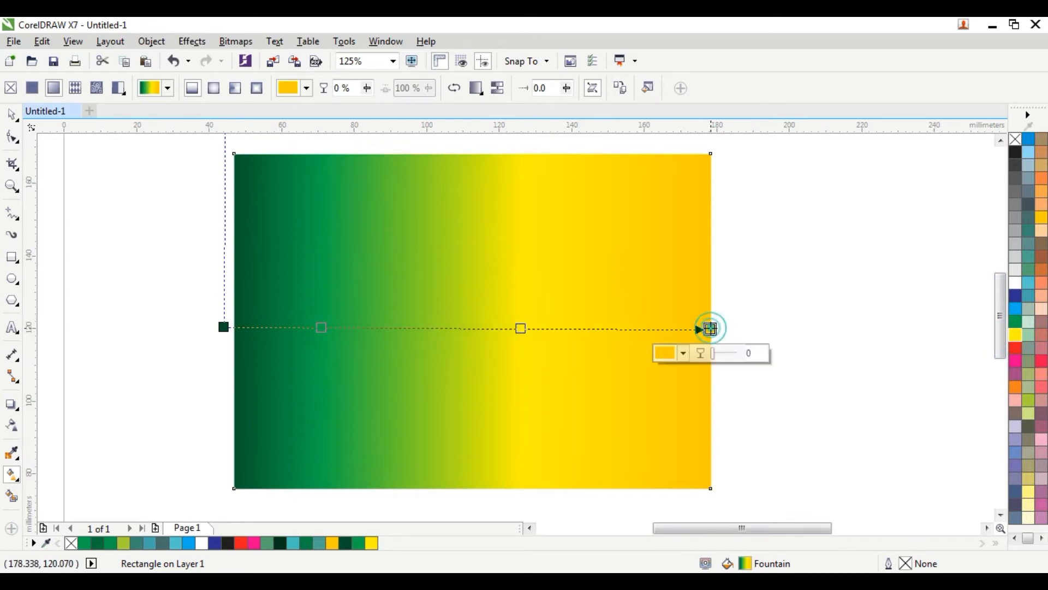
left_click(686, 356)
left_click_drag(739, 424, 749, 467)
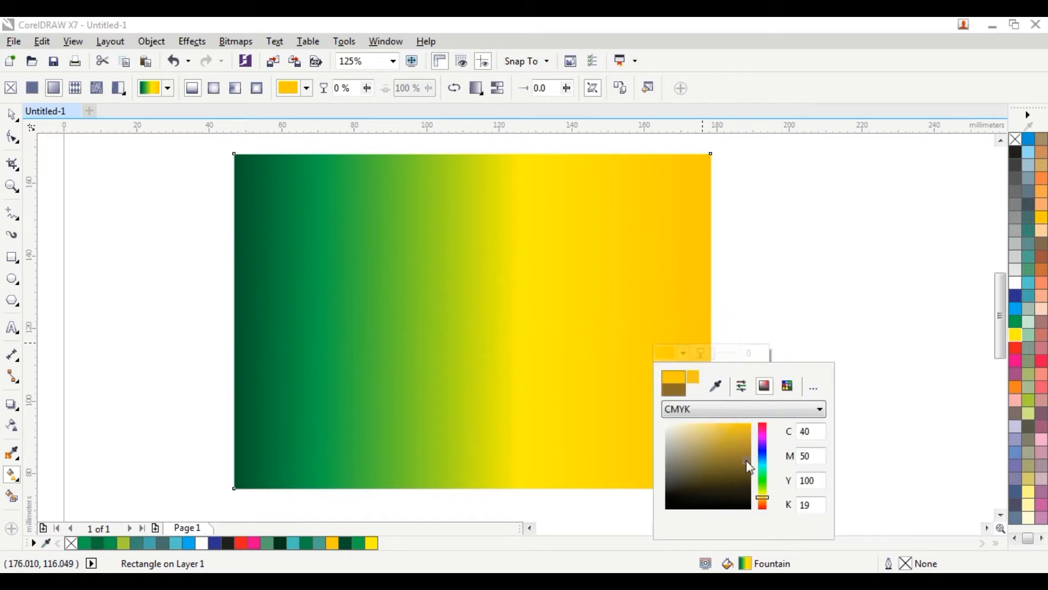
left_click(747, 451)
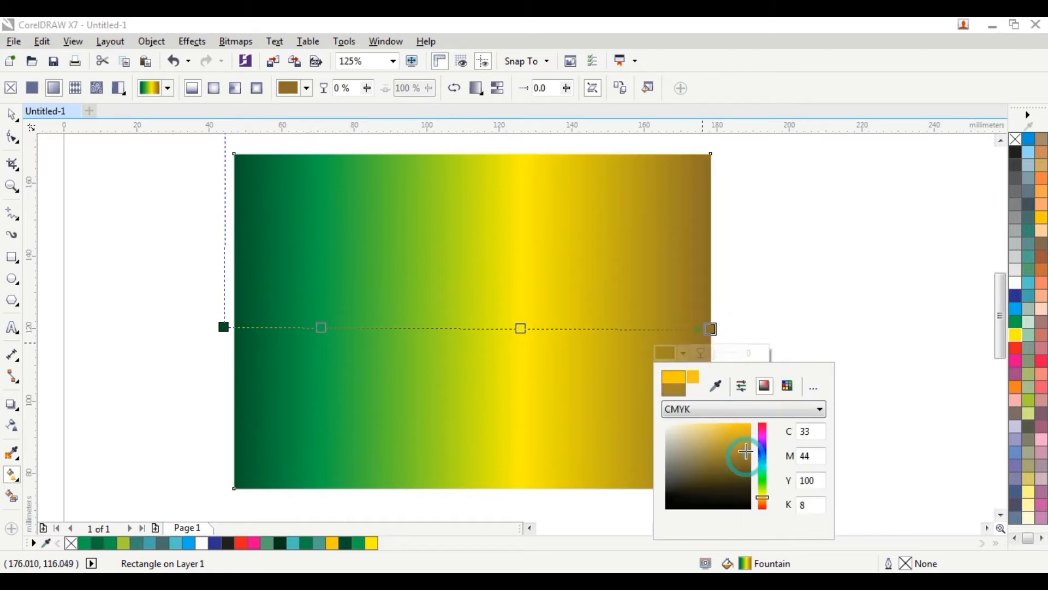
left_click(406, 317)
Recolour the gradient's green middle node to light yellow-green and move it to 33%.
left_click(322, 328)
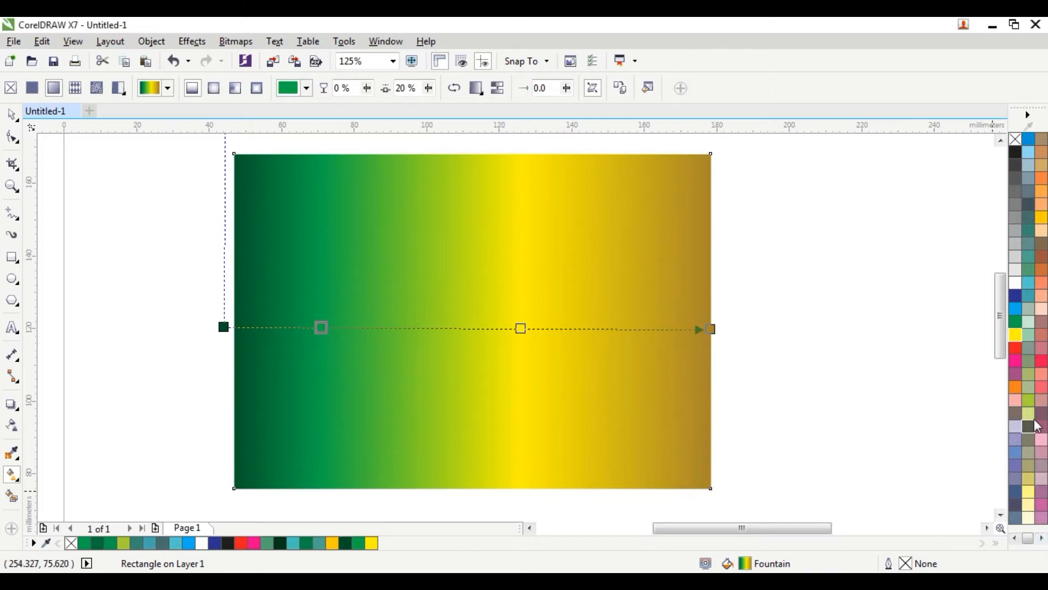
left_click(1029, 402)
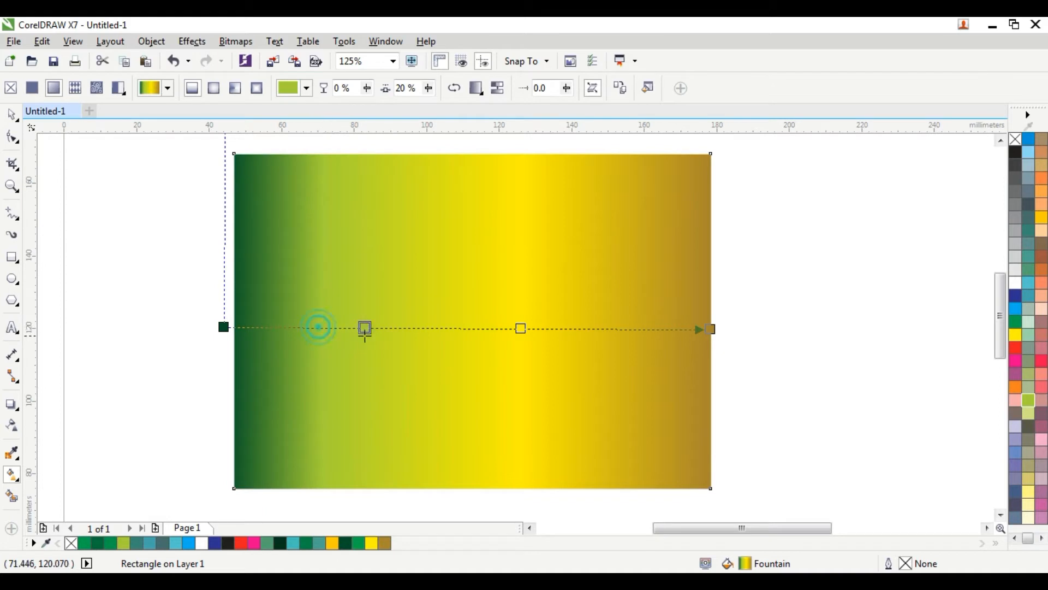
left_click_drag(366, 331, 387, 339)
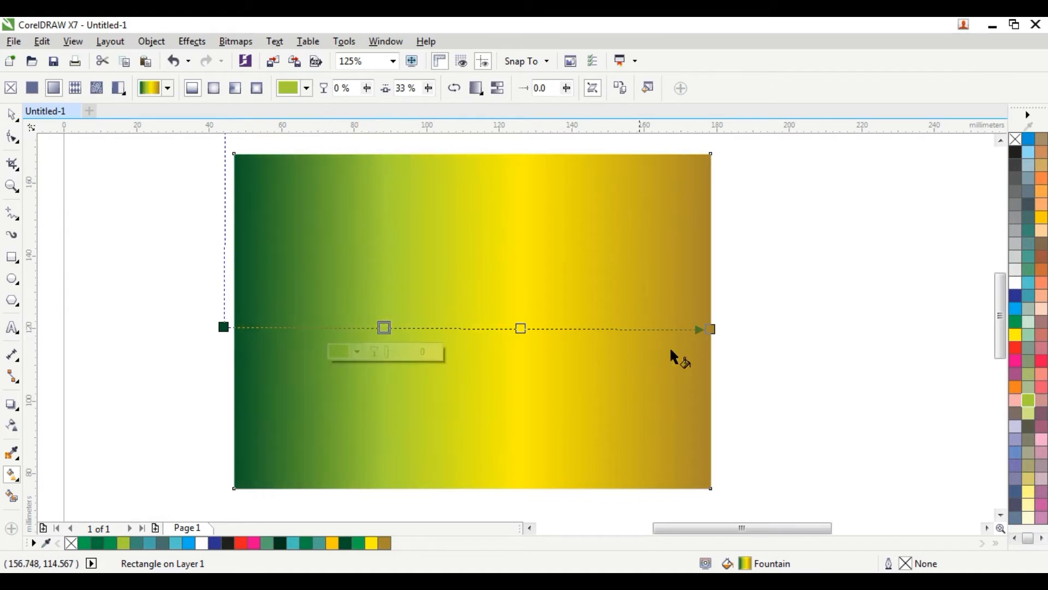
Tilt the gradient diagonally so it runs from the rectangle's lower left towards its upper right, and deselect it.
left_click_drag(223, 327, 285, 422)
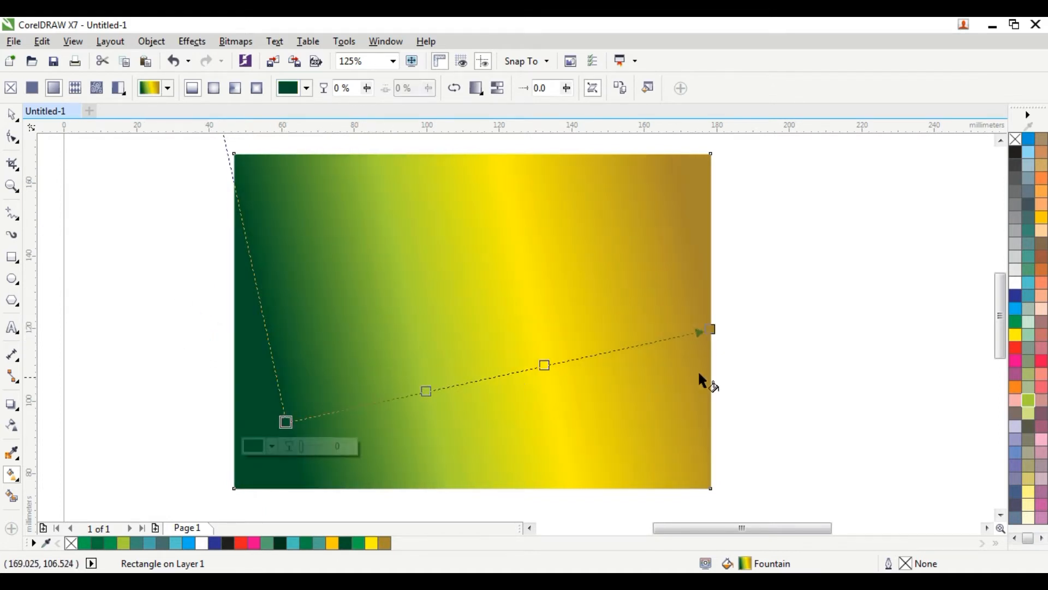
left_click_drag(719, 330, 685, 250)
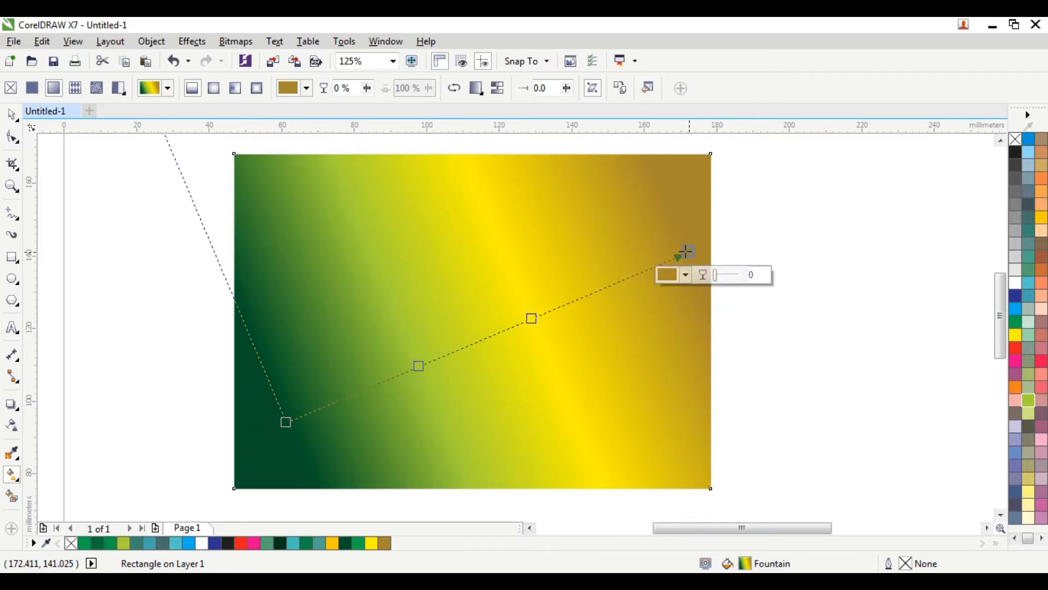
left_click(12, 114)
left_click(152, 222)
scroll(473, 380, "down", 2)
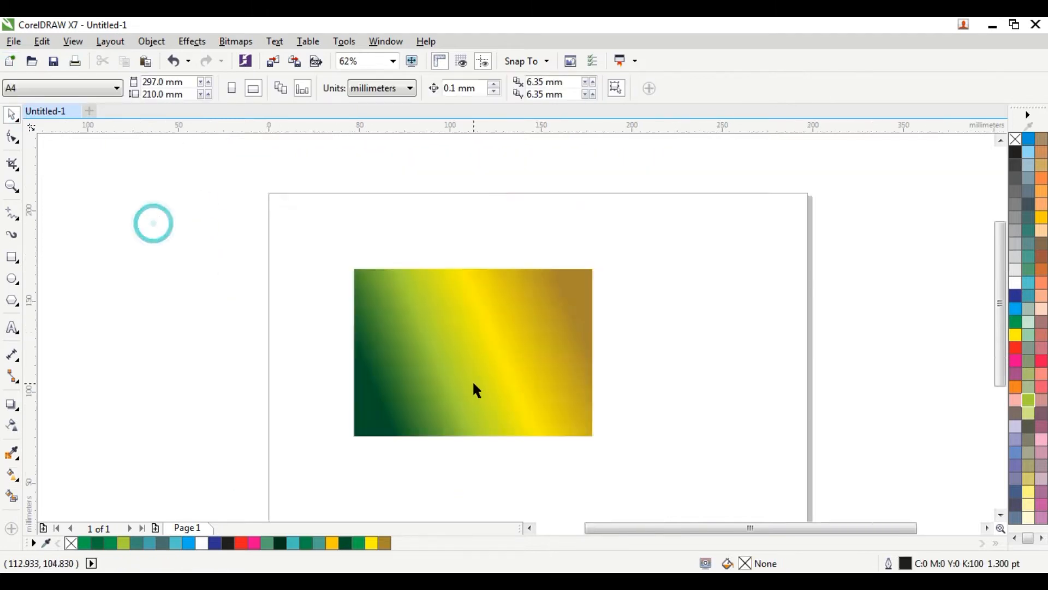
Draw a circle about 10.7 mm across on the upper-left part of the rectangle, filled white without an outline.
scroll(492, 379, "up", 4)
key("F7")
left_click_drag(300, 283, 365, 361)
left_click(13, 115)
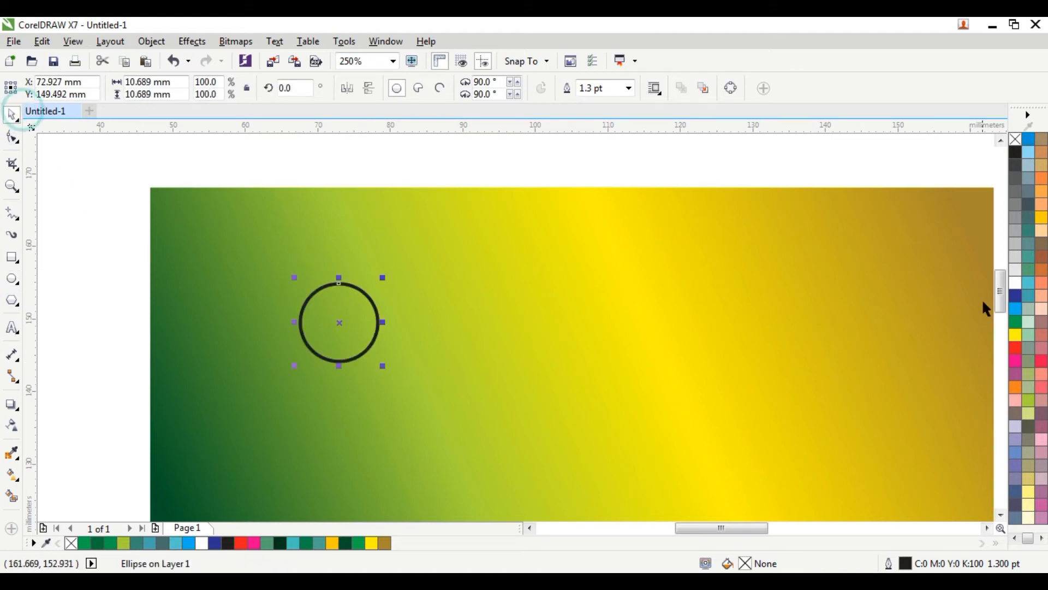
left_click(1015, 284)
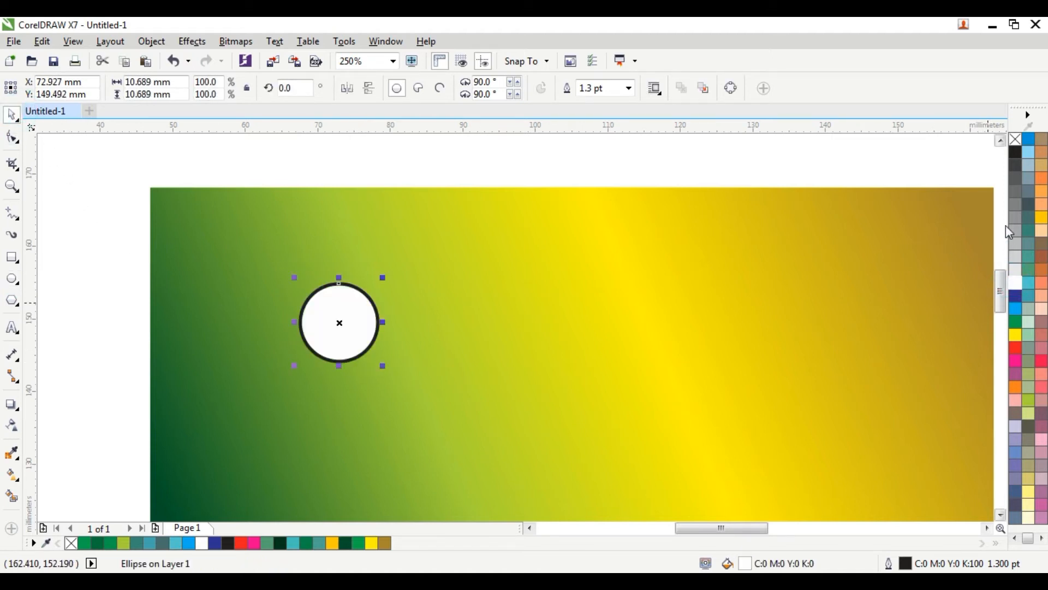
right_click(1015, 139)
Give the white circle an elliptical fountain transparency that is clear at the centre and opaque at the edge.
scroll(342, 307, "up", 3)
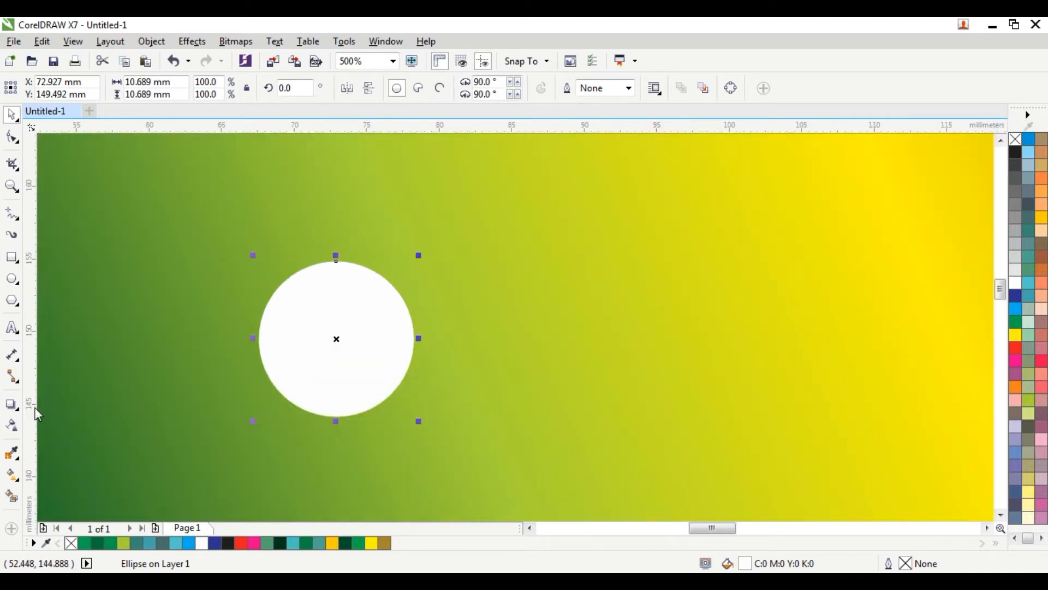
left_click(12, 429)
left_click_drag(326, 268, 340, 365)
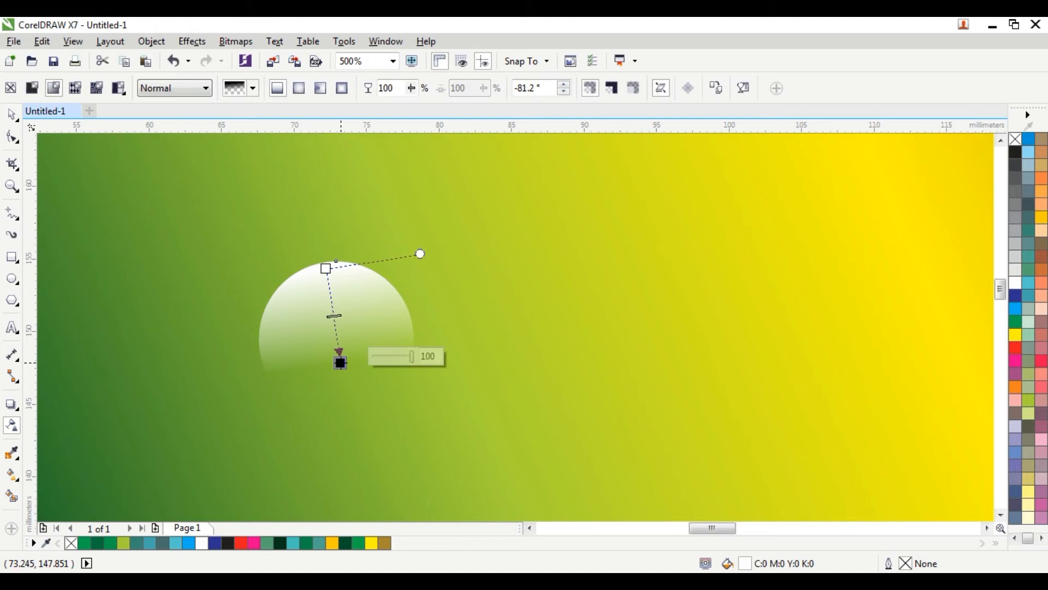
left_click(301, 89)
left_click_drag(341, 362, 356, 410)
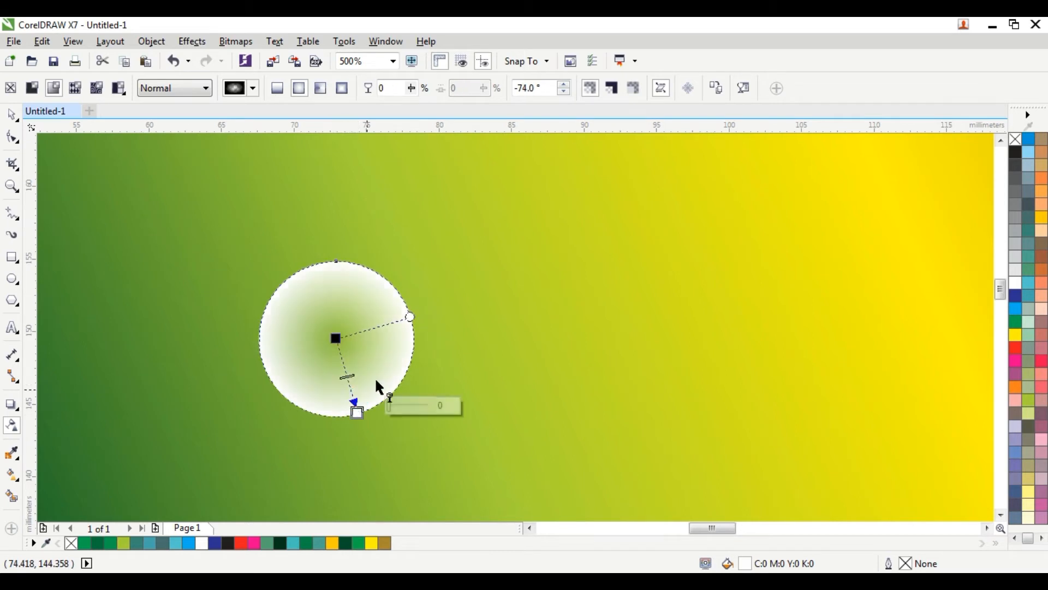
Stretch the transparency's outer node well beyond the circle's edge to make the circle more translucent, and deselect it.
left_click_drag(412, 319, 446, 311)
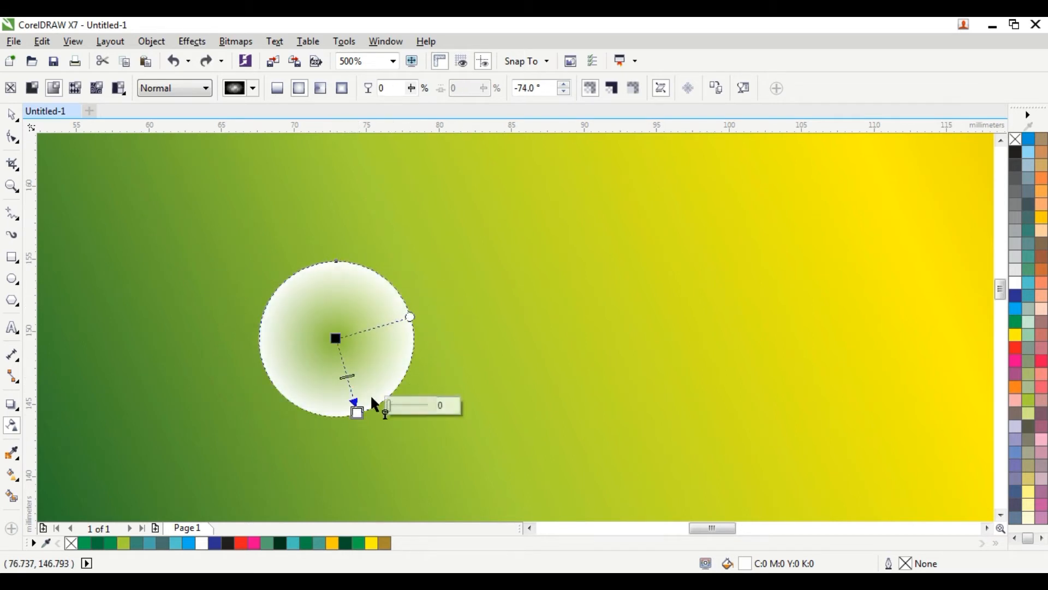
left_click_drag(358, 411, 367, 452)
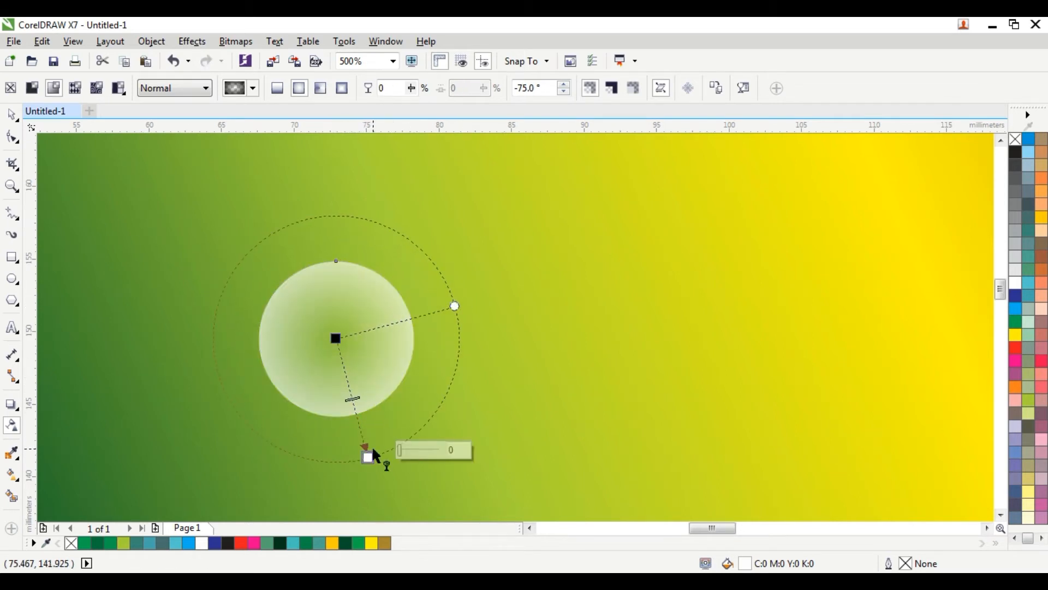
scroll(369, 454, "down", 5)
scroll(378, 468, "up", 4)
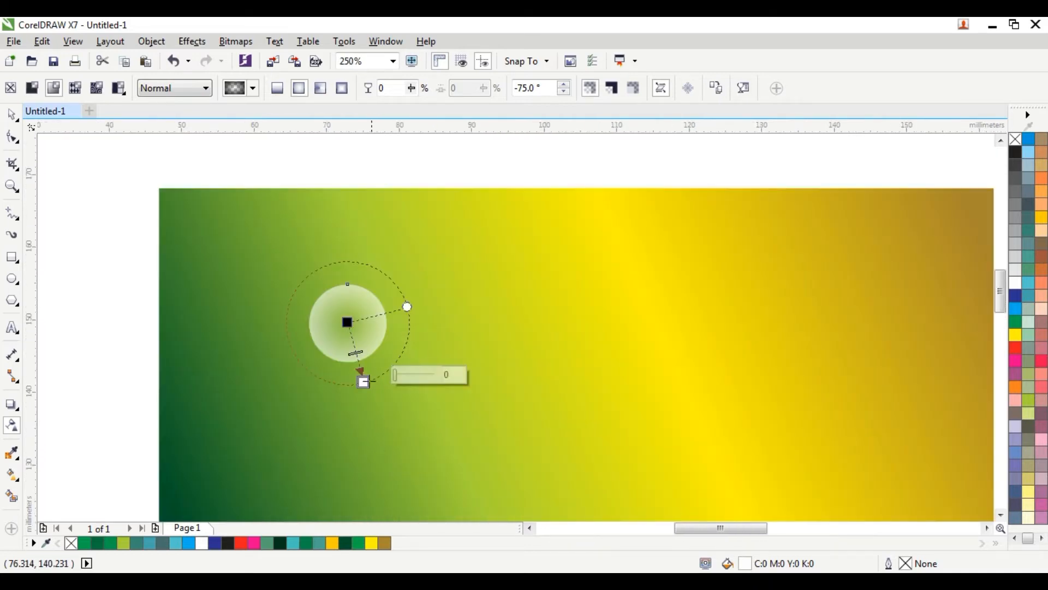
left_click_drag(362, 379, 381, 449)
left_click(12, 113)
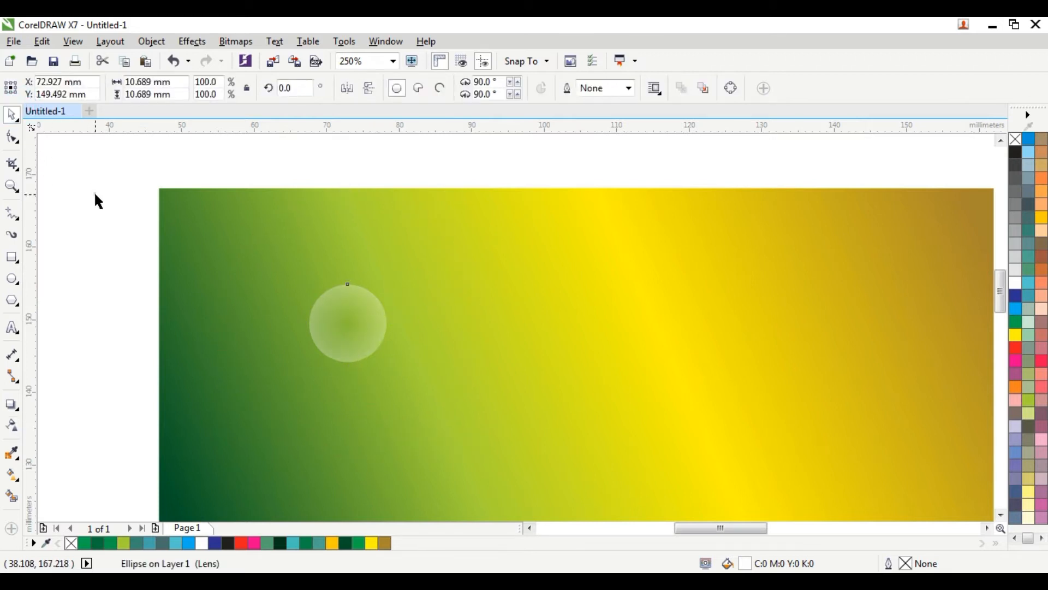
left_click(99, 201)
Move the circle to about X 64.8, Y 152.3 mm and extend its transparency slightly further outward.
scroll(249, 300, "down", 3)
left_click_drag(299, 310, 270, 300)
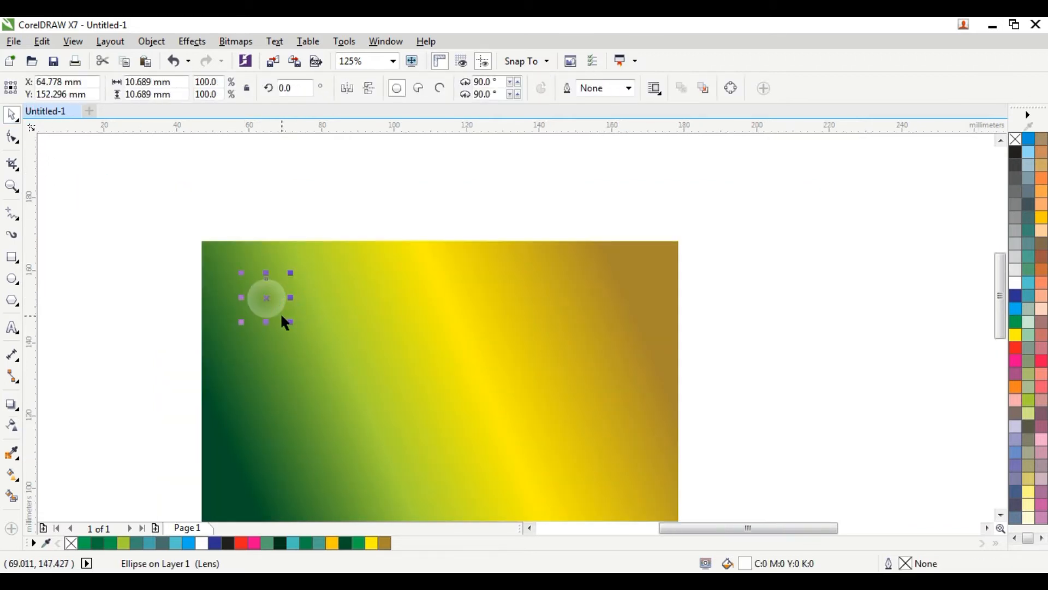
left_click(13, 426)
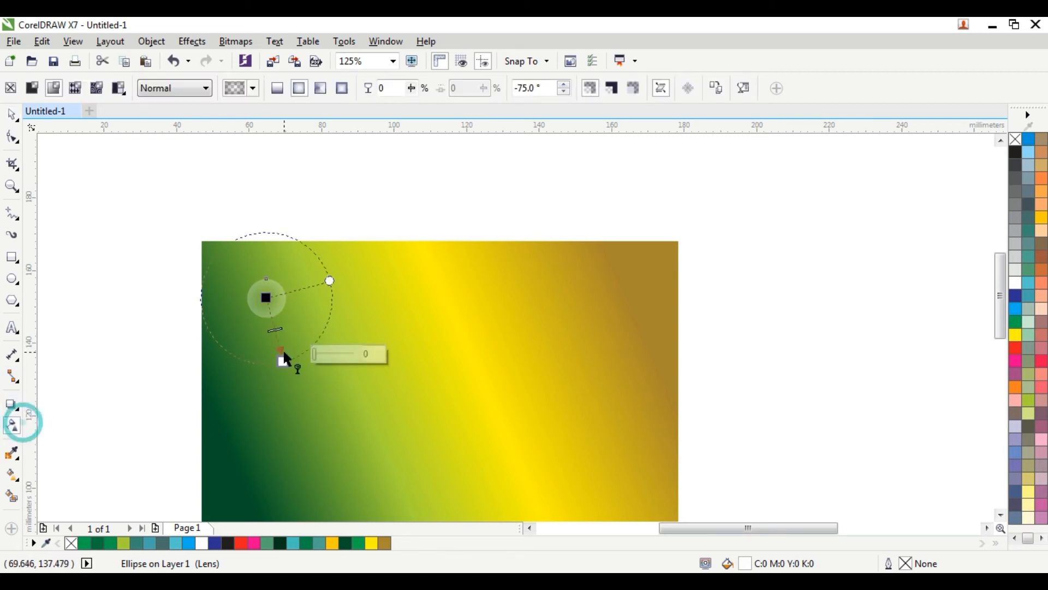
left_click_drag(283, 361, 288, 379)
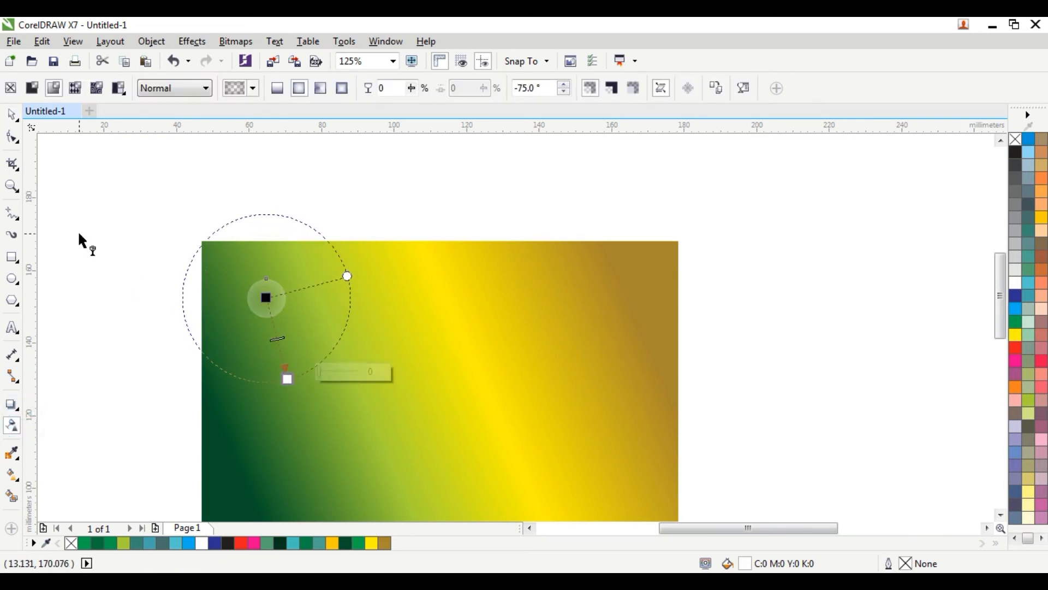
left_click(12, 115)
left_click(81, 162)
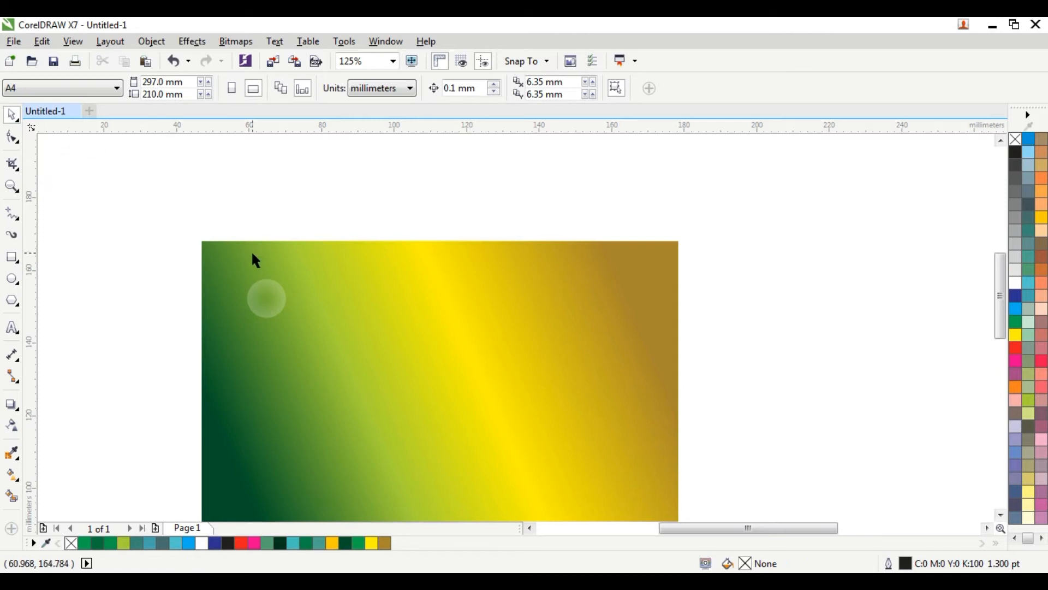
Duplicate the translucent circle, shrink the copy to about 7 mm and place it overlapping the original's lower right.
scroll(263, 297, "up", 2)
left_click_drag(273, 289, 291, 320)
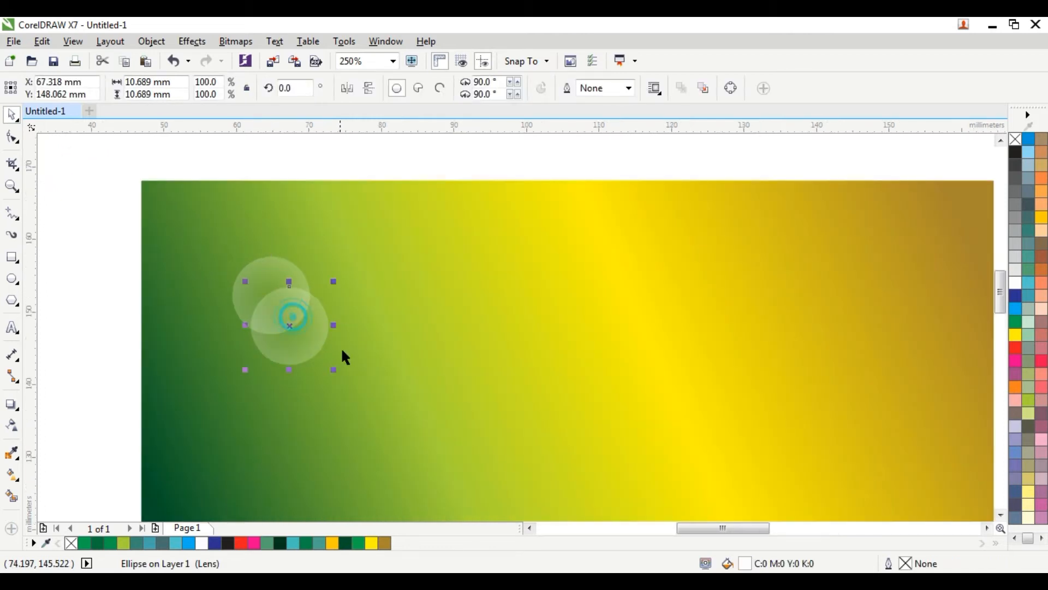
left_click_drag(334, 370, 355, 350)
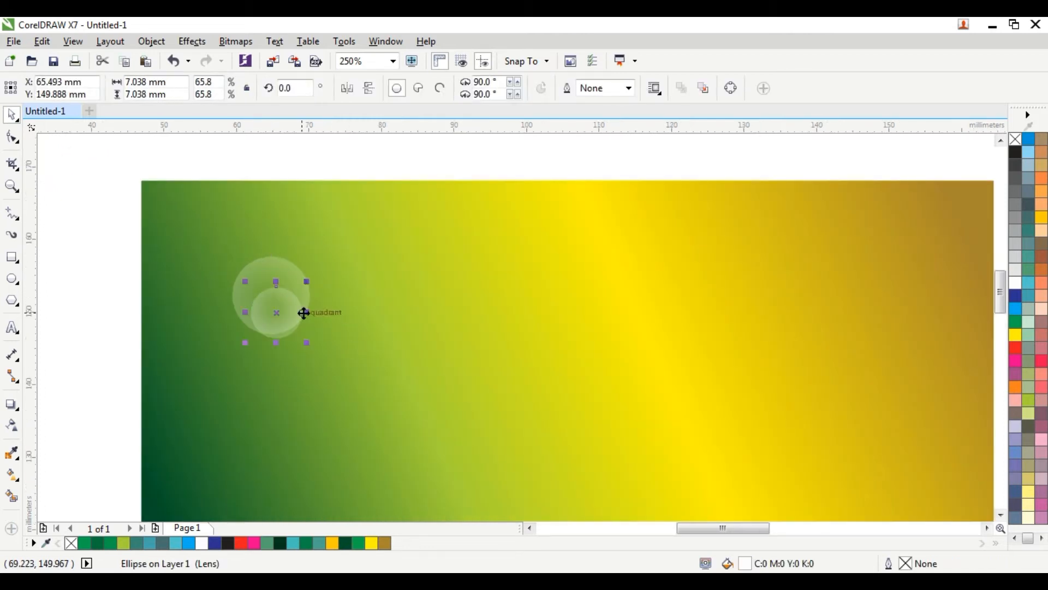
left_click_drag(288, 306, 302, 321)
Move the circle pair closer to the rectangle's upper-left corner and place an enlarged duplicate of it to the right.
left_click_drag(105, 160, 328, 361)
left_click_drag(292, 298, 228, 257)
left_click_drag(207, 254, 353, 253)
right_click(353, 253)
left_click_drag(406, 317, 452, 368)
Place two overlapping copies of the large circle further along the rectangle's upper edge and shrink the lower one.
left_click_drag(394, 276, 471, 341)
scroll(380, 343, "down", 1)
left_click(195, 262)
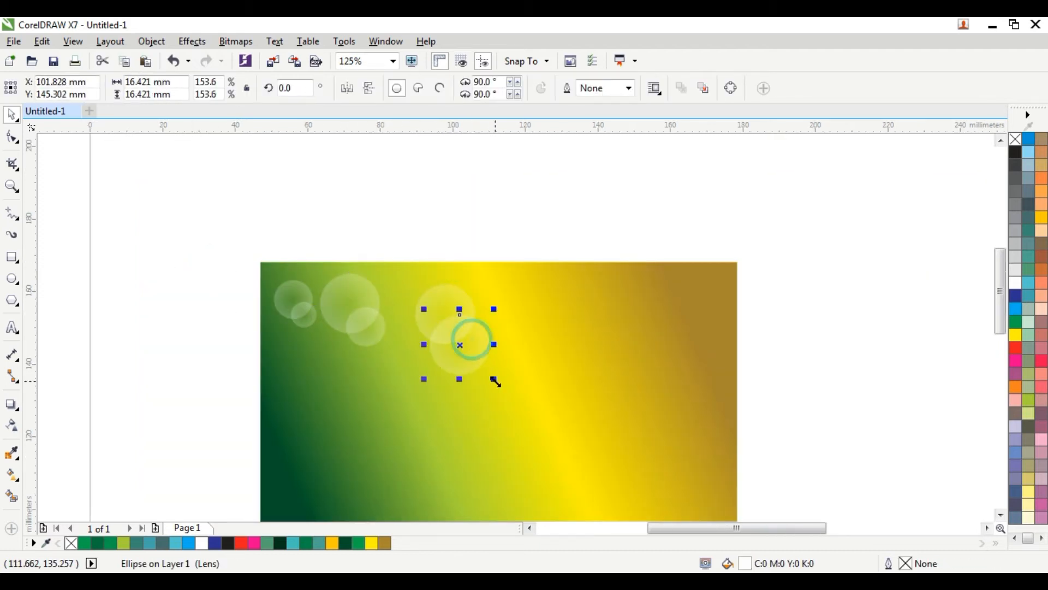
left_click_drag(496, 381, 485, 370)
left_click(496, 230)
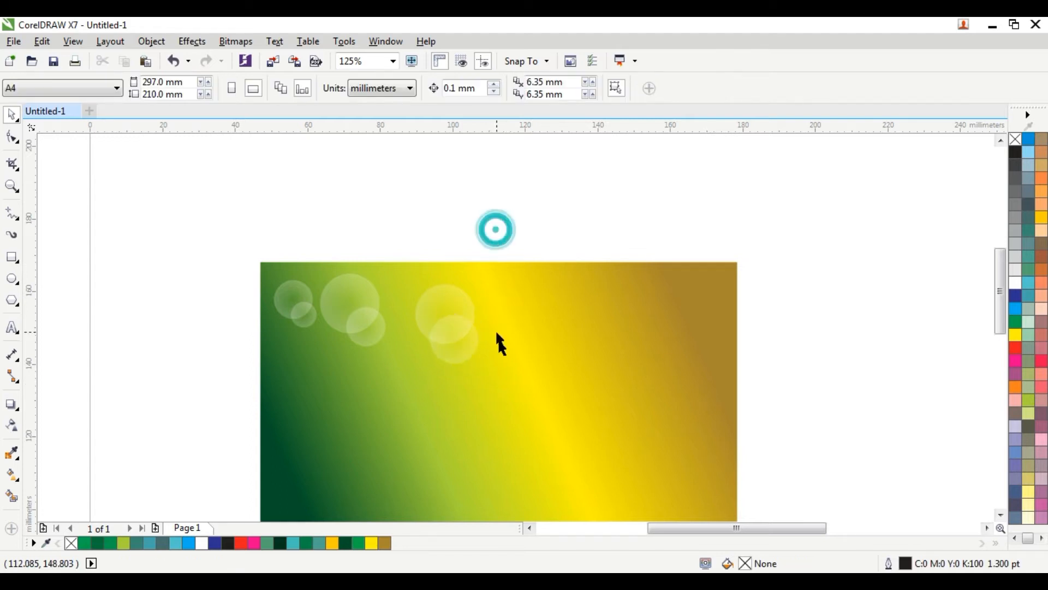
Place two copies of the medium translucent circle side by side below the upper-left pairs, undoing the accidental shift of the background.
scroll(496, 336, "down", 2)
scroll(496, 376, "up", 2)
left_click_drag(364, 179, 313, 260)
left_click_drag(313, 260, 381, 276)
left_click_drag(429, 329, 468, 378)
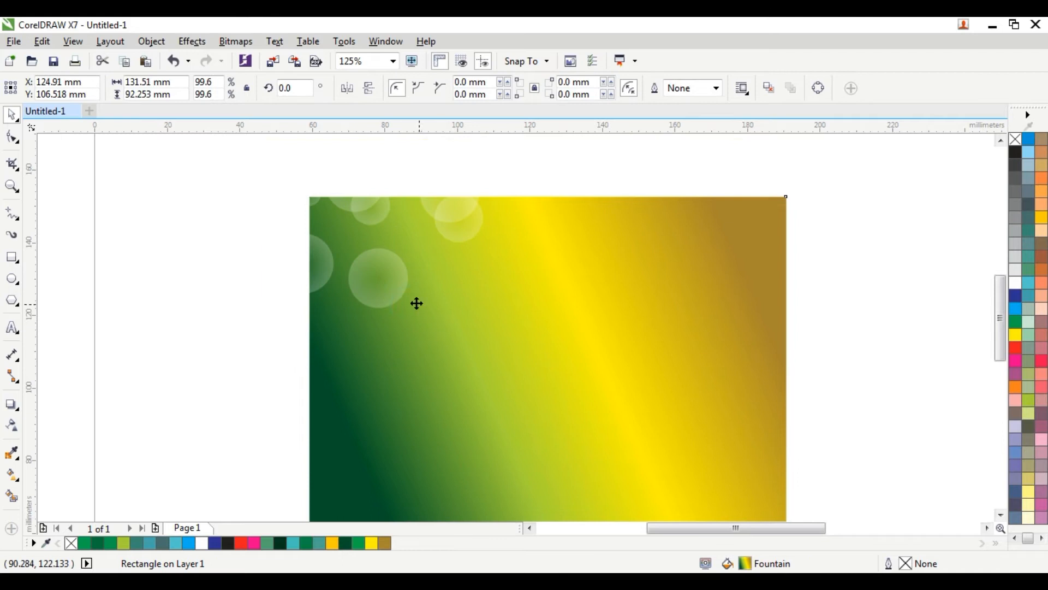
key("ctrl+z")
Place a large circle with a smaller overlapping one in the gradient's upper-right corner and a similar pair right of centre.
left_click_drag(414, 315, 715, 175)
left_click_drag(692, 220, 639, 257)
left_click_drag(578, 294, 637, 262)
left_click_drag(659, 208, 580, 311)
left_click_drag(632, 337, 588, 363)
left_click_drag(532, 398, 559, 370)
left_click(824, 272)
Duplicate the large circle so that two copies overlap near the gradient's centre.
right_click(534, 290)
left_click_drag(648, 291, 497, 299)
right_click(498, 299)
left_click(853, 266)
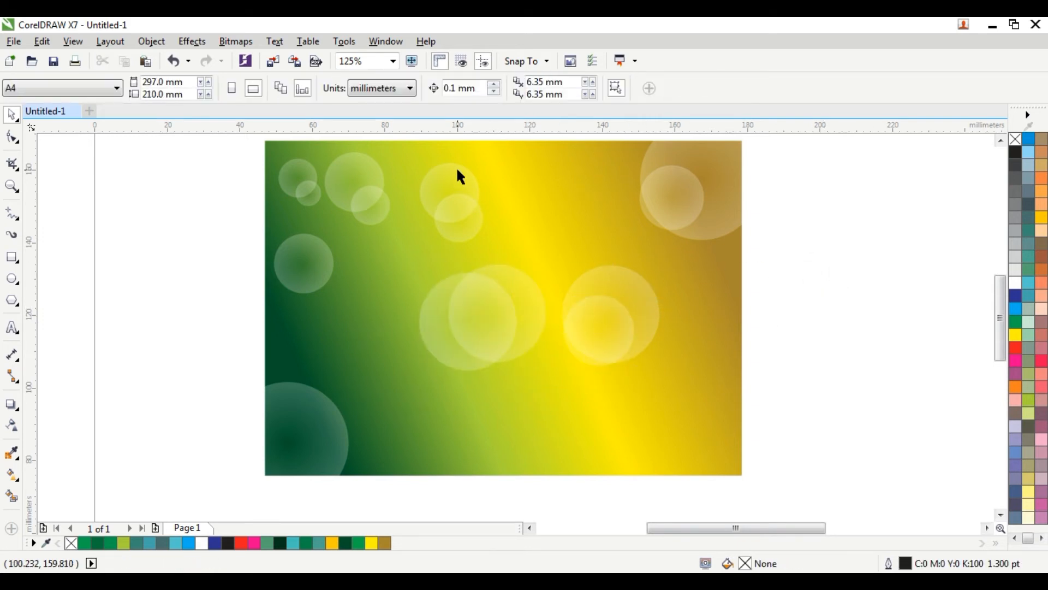
Add circle copies around the upper part of the yellow band and shrink one between the band and the upper-right pair.
left_click_drag(557, 164, 621, 222)
right_click(620, 222)
left_click_drag(641, 262, 625, 245)
left_click(855, 249)
Copy a large circle to the dark green area left of centre and overlap a smaller copy at its lower right.
left_click_drag(444, 349, 391, 409)
right_click(356, 360)
right_click(391, 409)
left_click_drag(454, 444, 473, 427)
key("ctrl+z")
left_click(435, 407)
Duplicate the smaller circle into an overlapping pair near the lower centre and a further copy near the lower-right corner.
left_click_drag(397, 384, 484, 417)
right_click(484, 417)
left_click_drag(483, 414, 675, 401)
right_click(534, 411)
right_click(675, 400)
Enlarge the lower-right circle to about 34.5 mm, copy it above along the right edge and shrink that copy slightly.
left_click_drag(694, 456, 742, 501)
left_click_drag(690, 428, 710, 319)
right_click(710, 319)
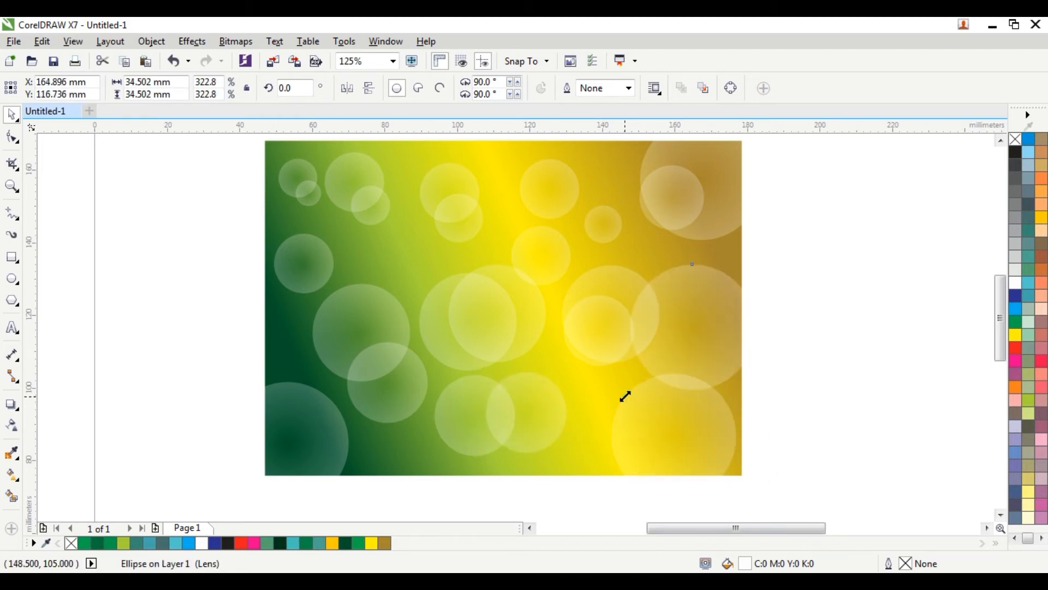
left_click_drag(625, 397, 646, 370)
left_click(823, 260)
Duplicate a medium circle into the gap above and between the large left circle and the central overlapping pair.
scroll(788, 281, "down", 2)
scroll(690, 283, "up", 2)
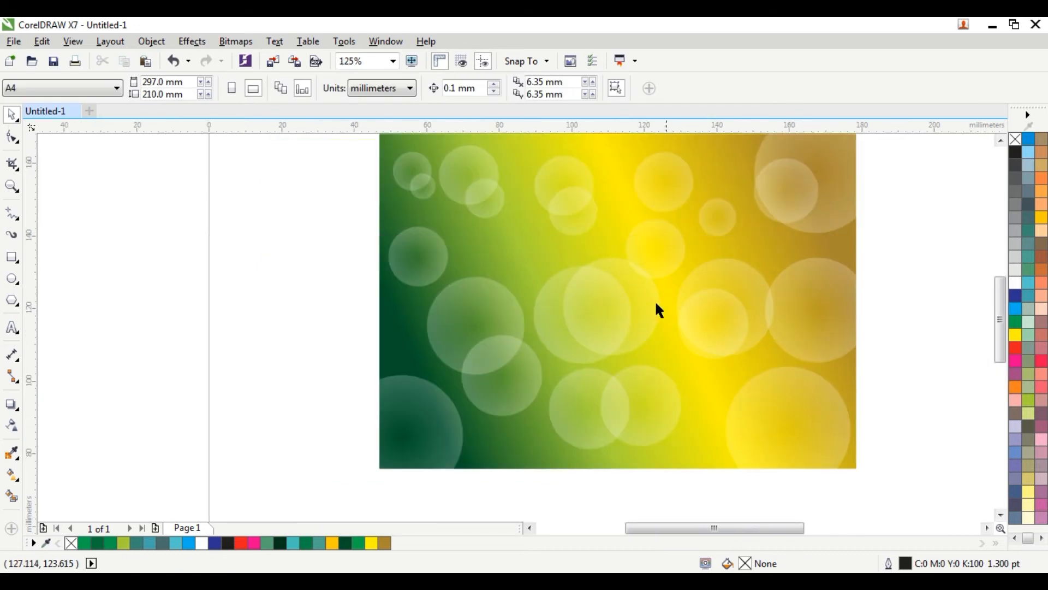
left_click_drag(471, 298, 513, 235)
right_click(513, 235)
left_click_drag(575, 317, 571, 314)
scroll(754, 315, "down", 1)
left_click(886, 237)
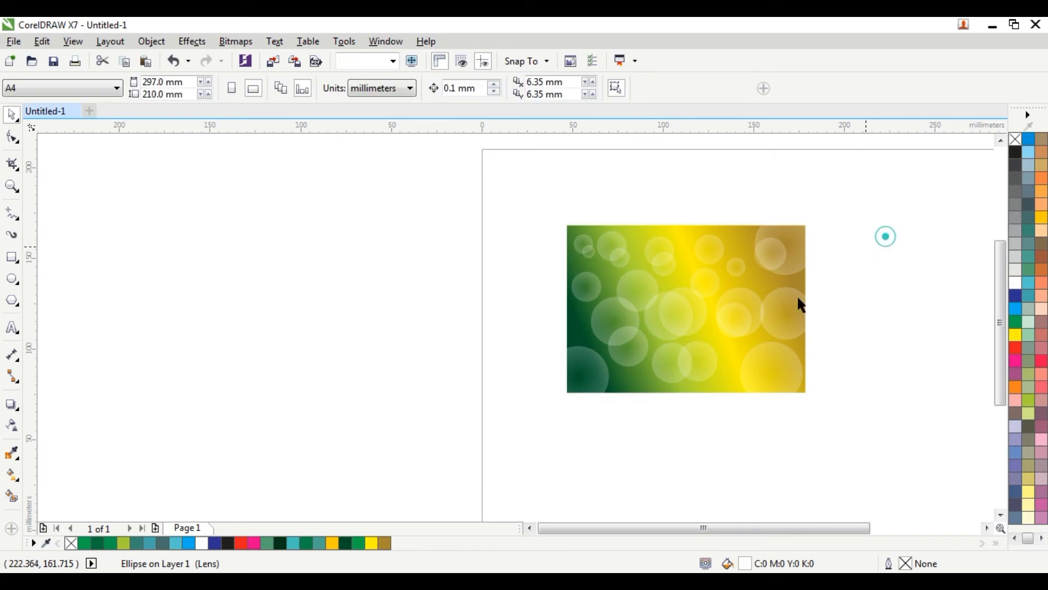
Place a copy of the medium circle and a copy of the large circle across the gradient's lower edge.
scroll(689, 365, "up", 2)
left_click(649, 375)
left_click_drag(649, 375, 585, 435)
left_click_drag(840, 382, 705, 444)
right_click(705, 445)
scroll(722, 449, "down", 1)
scroll(776, 336, "up", 2)
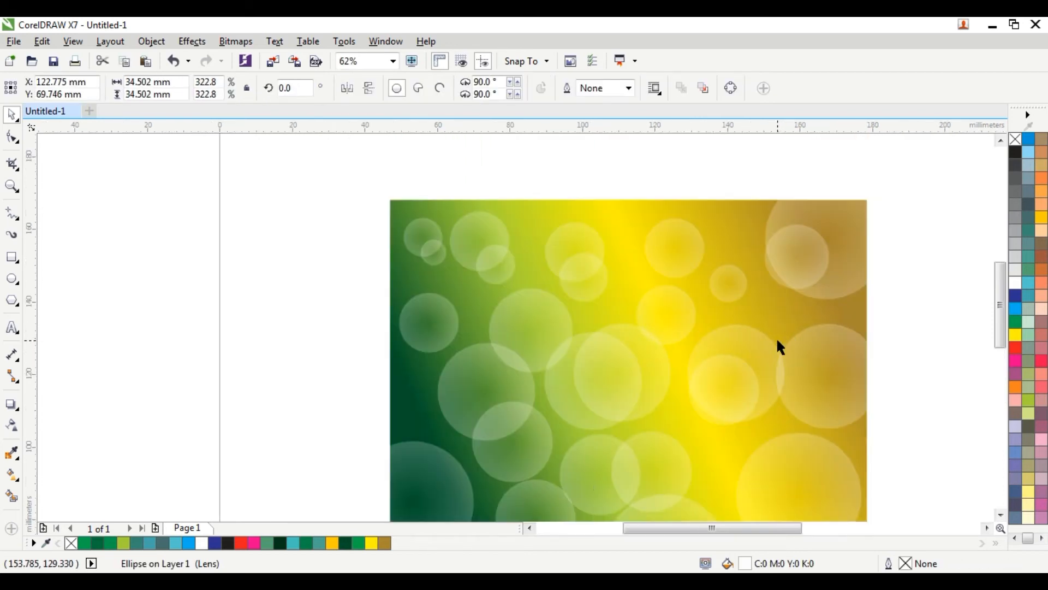
Place two circle copies across the gradient's upper edge and one across its left edge.
left_click_drag(834, 339, 728, 194)
left_click_drag(589, 229, 555, 180)
left_click(261, 287)
left_click_drag(461, 373, 350, 376)
right_click(350, 377)
left_click(135, 326)
Examine the whole gradient background and its circle arrangement on the page.
scroll(245, 358, "down", 2)
scroll(332, 361, "up", 1)
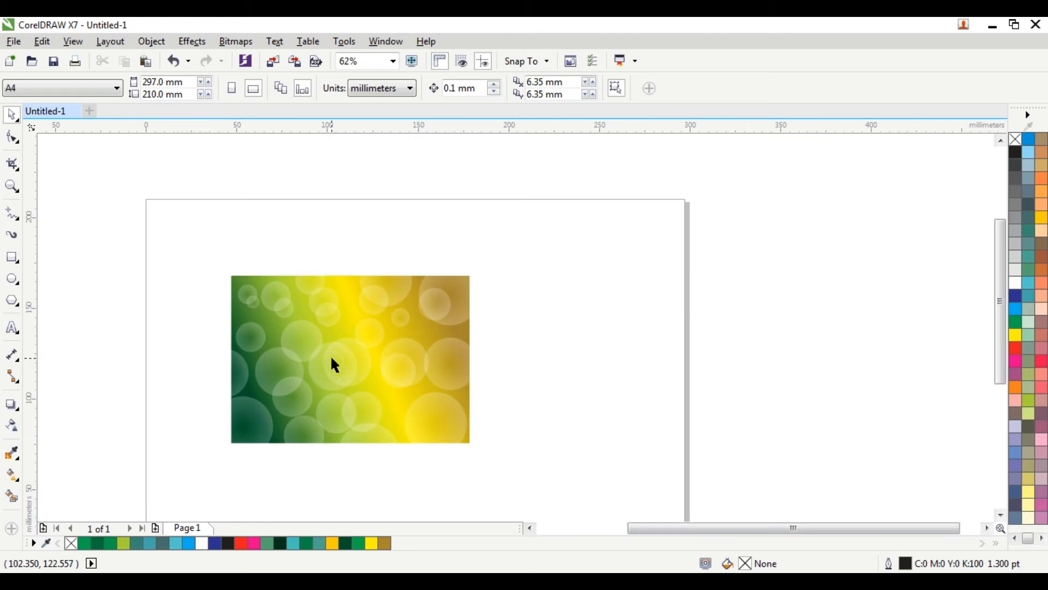
scroll(419, 344, "down", 1)
scroll(411, 358, "up", 1)
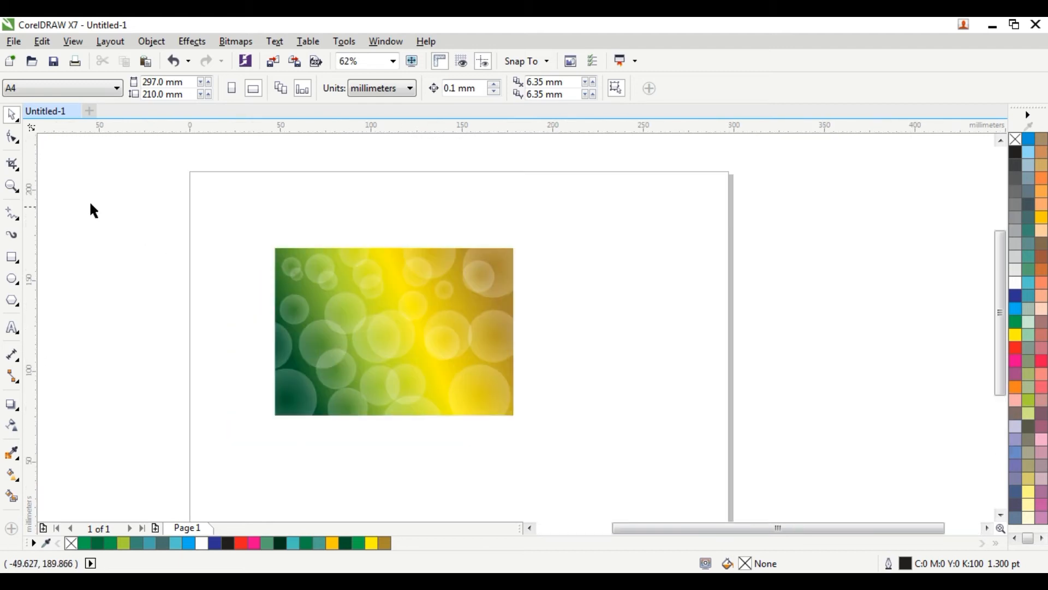
left_click(17, 189)
left_click_drag(156, 175, 606, 499)
scroll(480, 386, "down", 2)
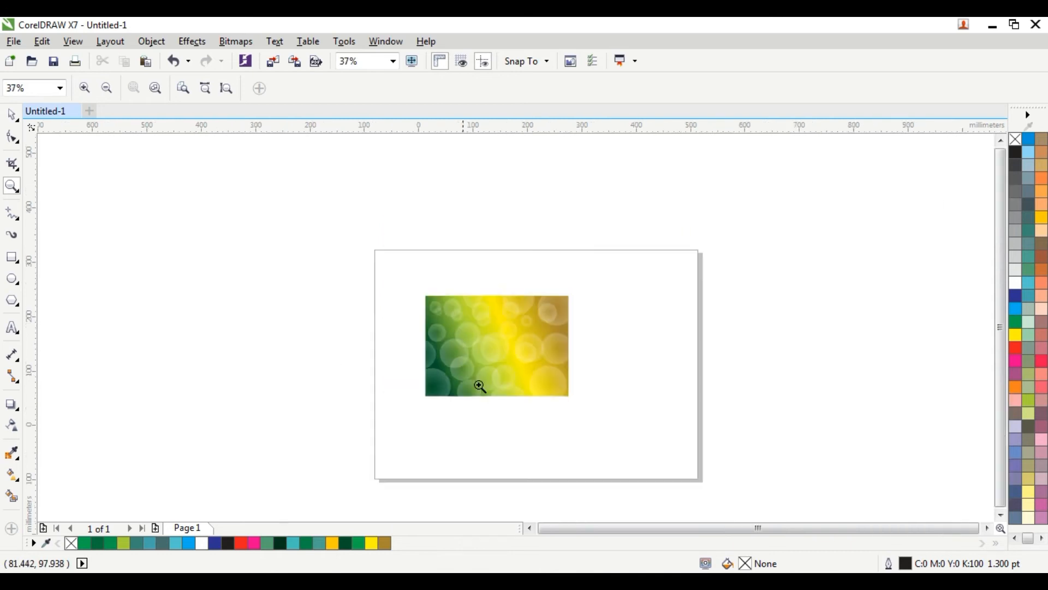
scroll(506, 351, "up", 2)
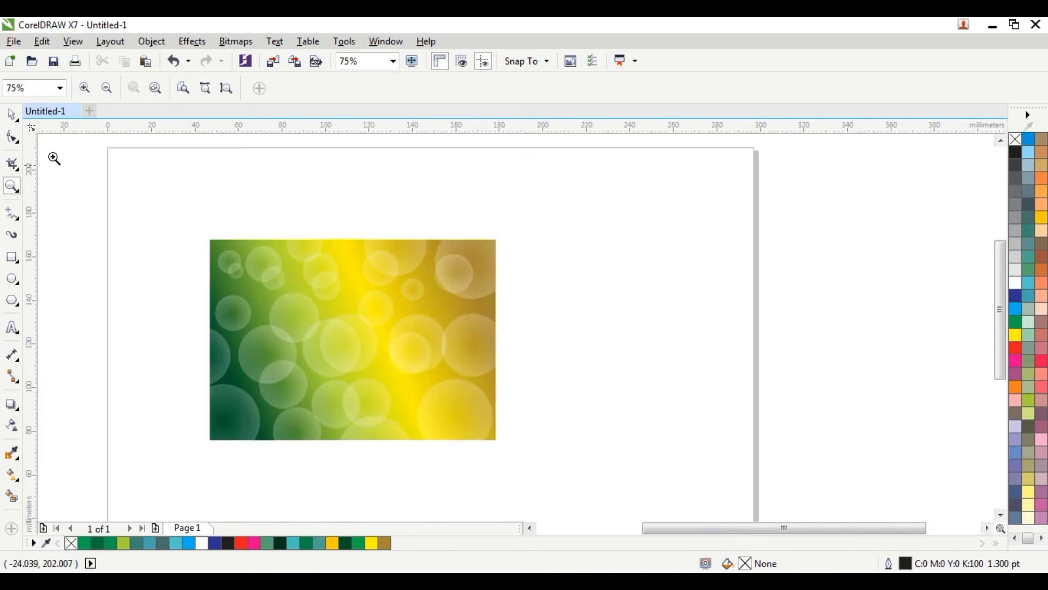
left_click(13, 115)
left_click(115, 151)
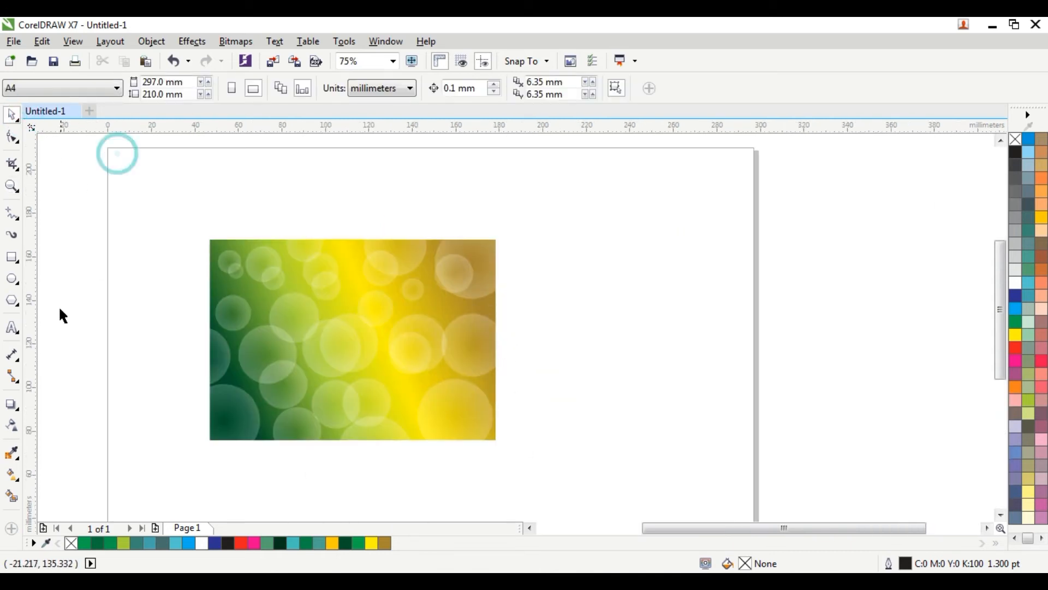
Draw a thin white bar about 33.5 × 1.6 mm without outline to the right of the gradient background.
left_click(13, 259)
scroll(578, 278, "up", 1)
left_click_drag(539, 296, 683, 302)
scroll(618, 289, "up", 1)
left_click(12, 116)
left_click(1017, 283)
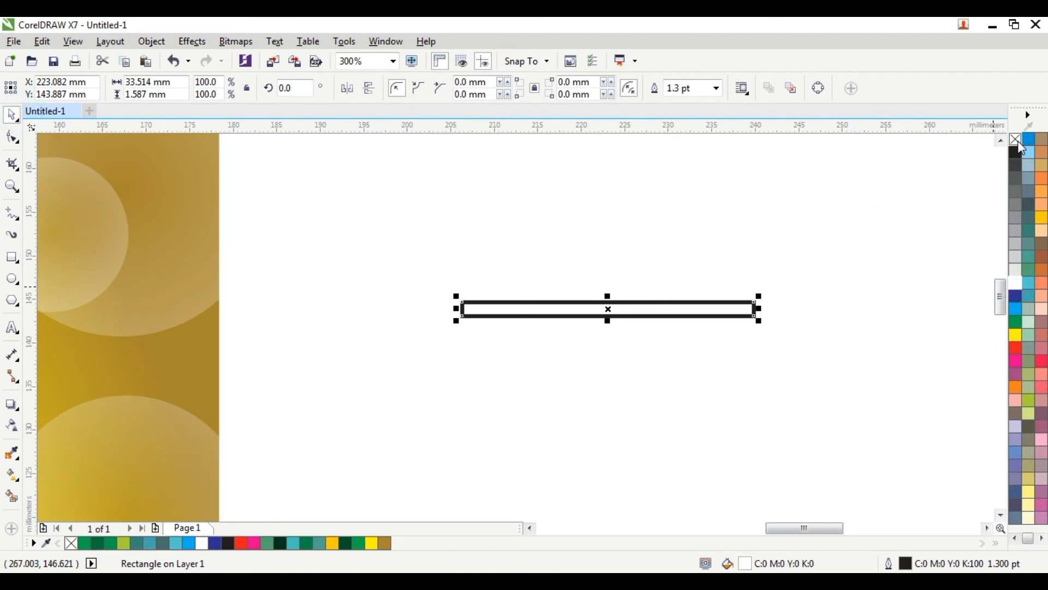
right_click(1018, 141)
scroll(636, 304, "down", 1)
left_click(681, 201)
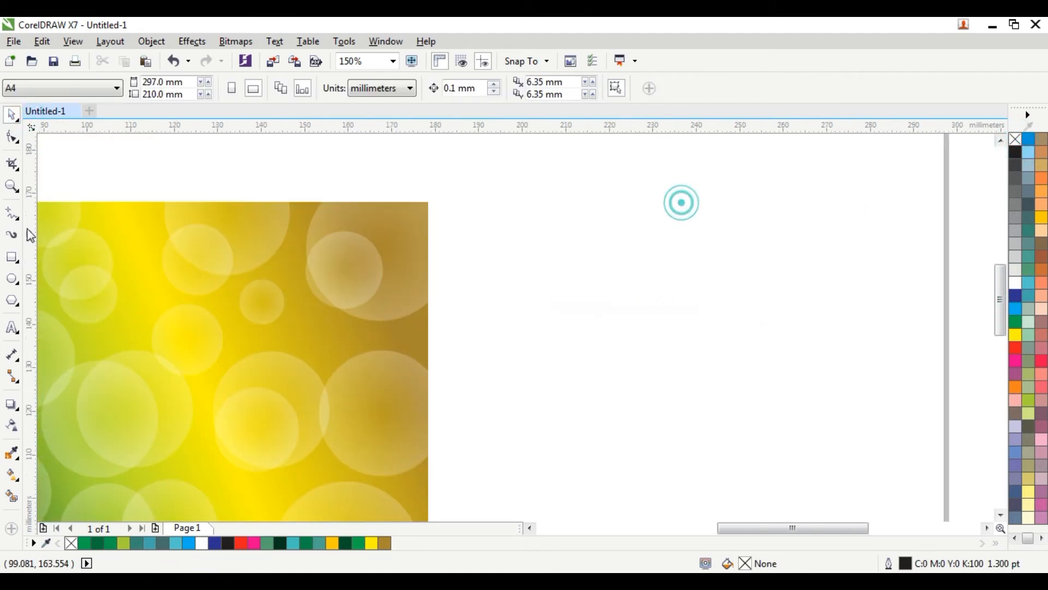
Draw a black-filled rectangle about 127 × 78 mm beside the gradient background, behind the white bar.
left_click(12, 257)
scroll(663, 453, "down", 1)
mouse_move(562, 315)
left_mouse_down()
mouse_move(745, 484)
mouse_move(839, 484)
left_mouse_up()
left_click(1015, 153)
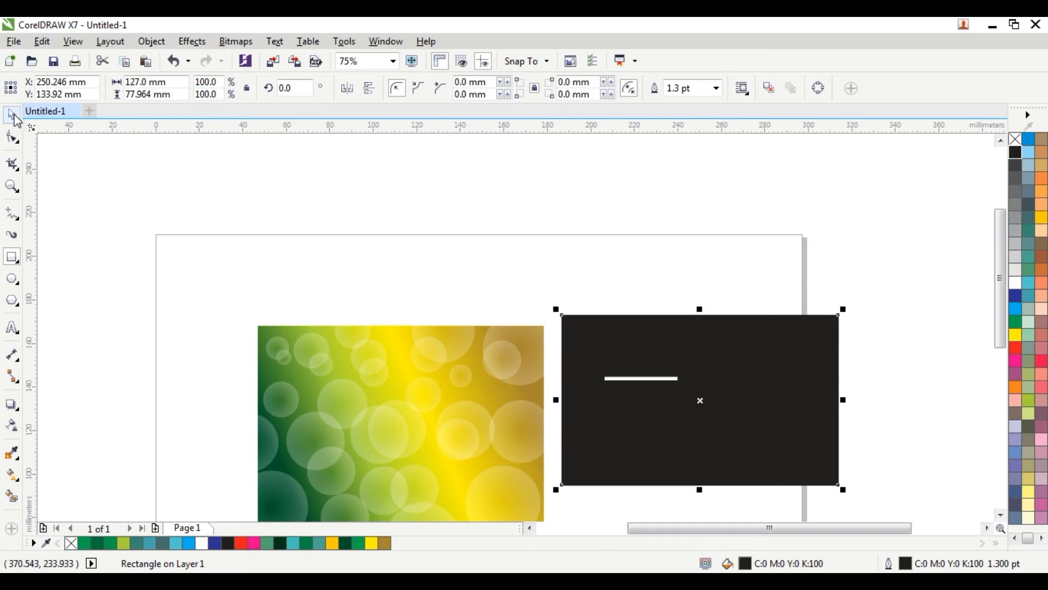
left_click(396, 165)
Delete the thin white bar on the black rectangle.
left_click(663, 381)
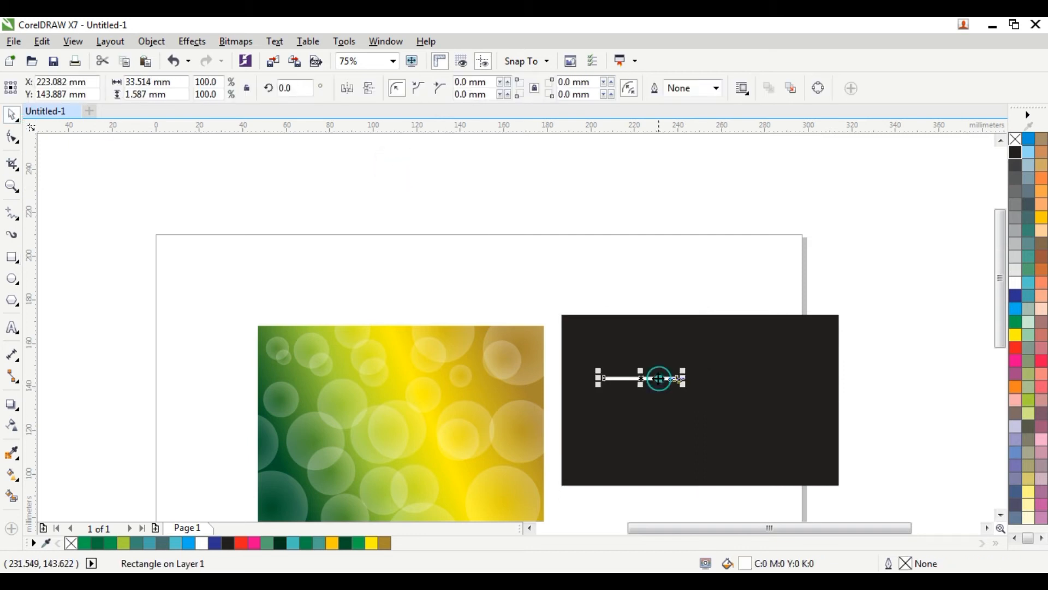
scroll(662, 378, "up", 1)
key("Delete")
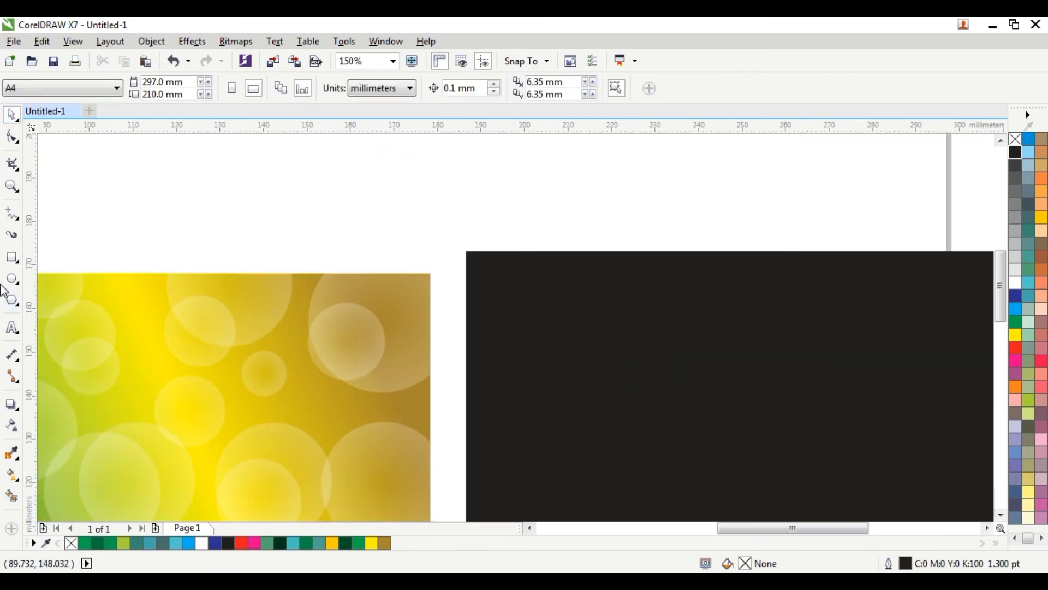
Draw a horizontal line about 25 mm long on the black rectangle and colour its outline white.
left_click(13, 212)
left_click(516, 336)
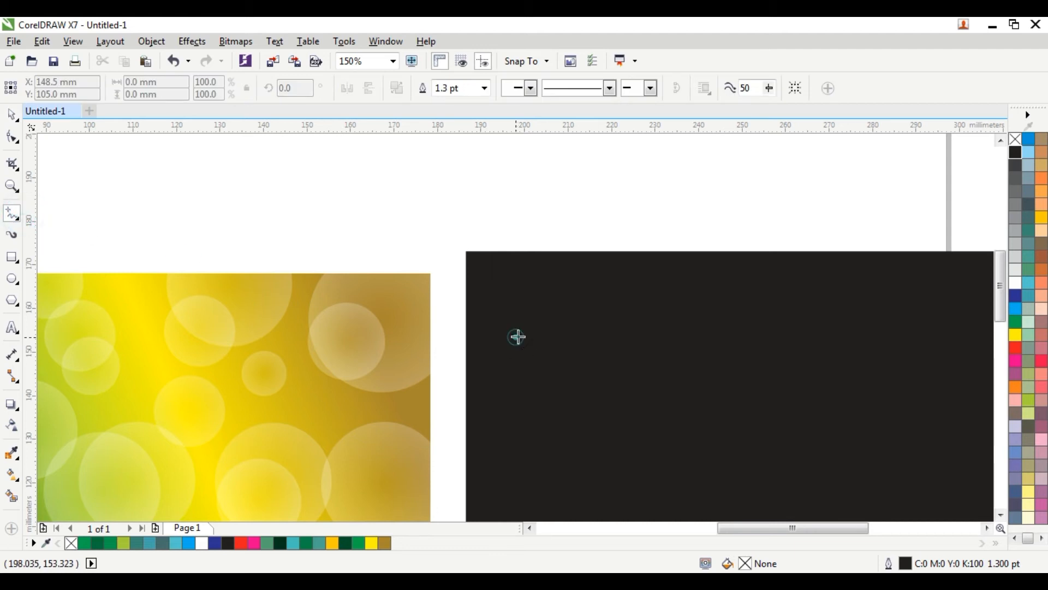
left_click(626, 335)
right_click(1017, 280)
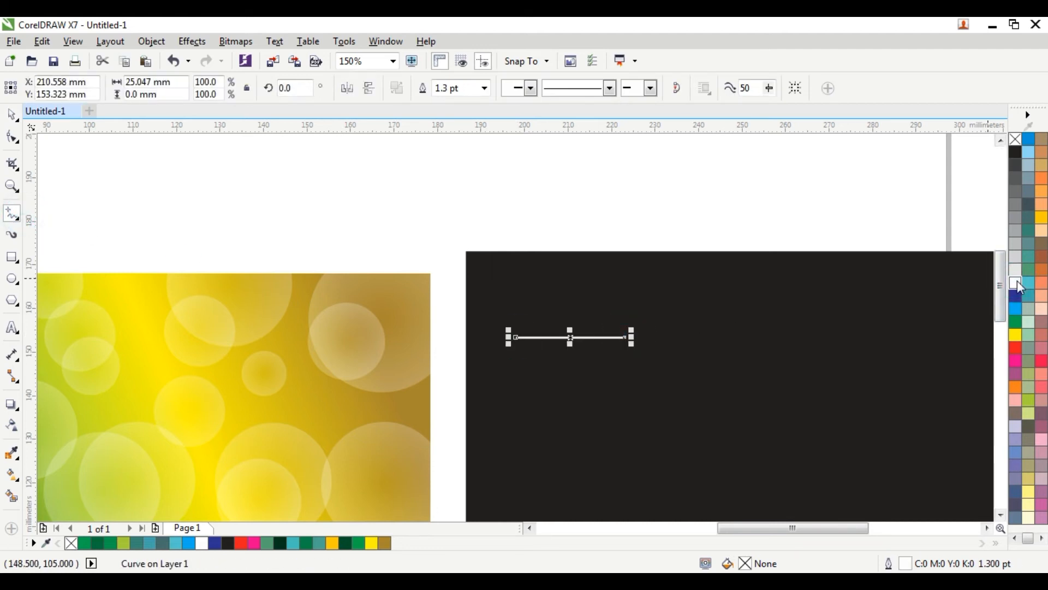
Set the white line's outline width to 1.0 pt and shorten the line to about 14.5 mm around its centre.
key("F12")
key("Return")
left_click(12, 114)
scroll(632, 331, "up", 2)
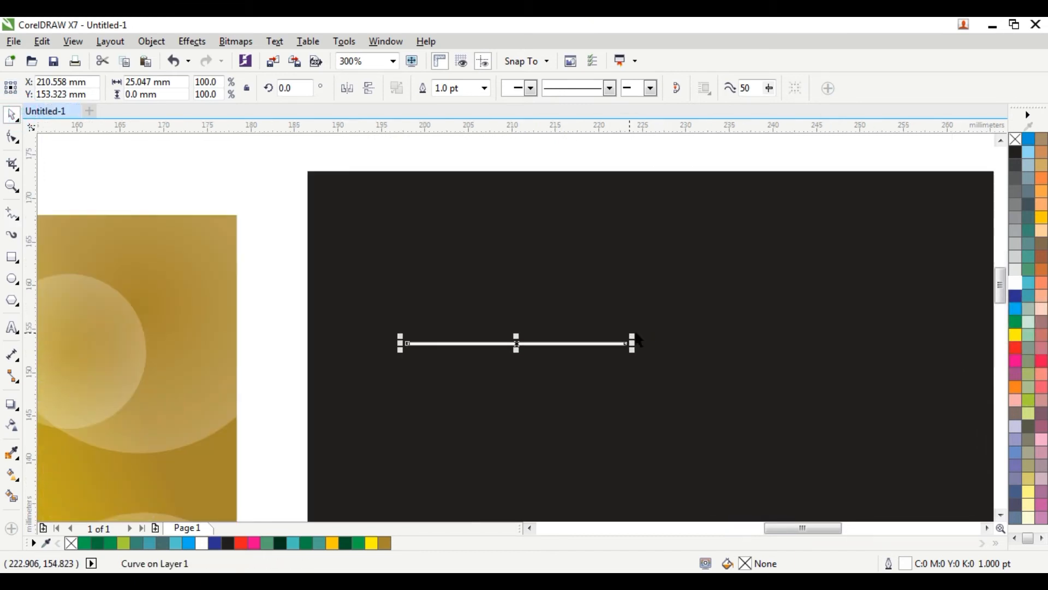
left_click_drag(635, 346, 583, 344)
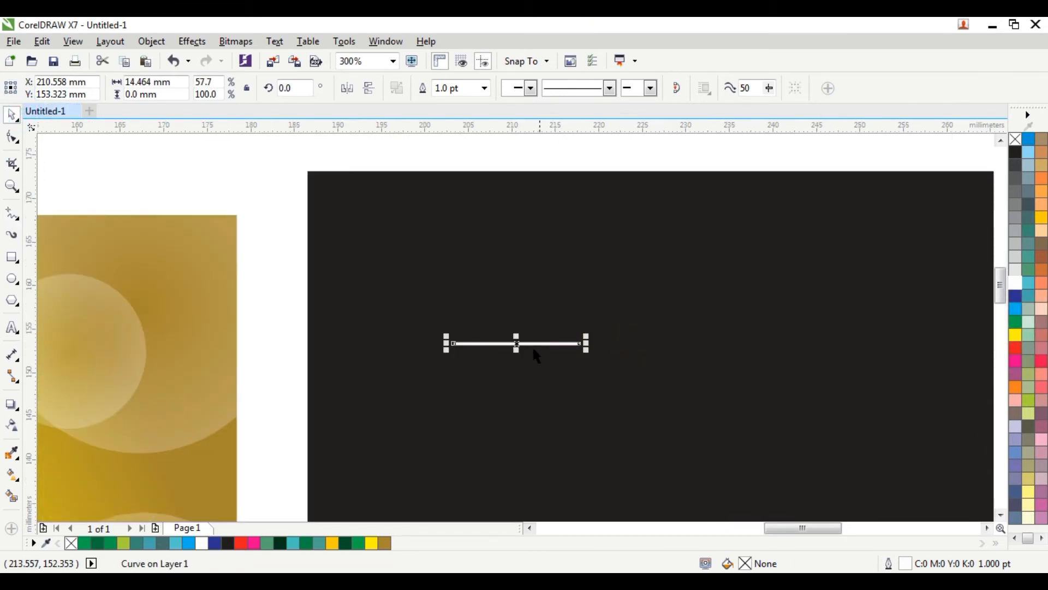
Convert the white line's outline to an object.
scroll(533, 349, "up", 2)
scroll(537, 355, "up", 2)
left_click(151, 41)
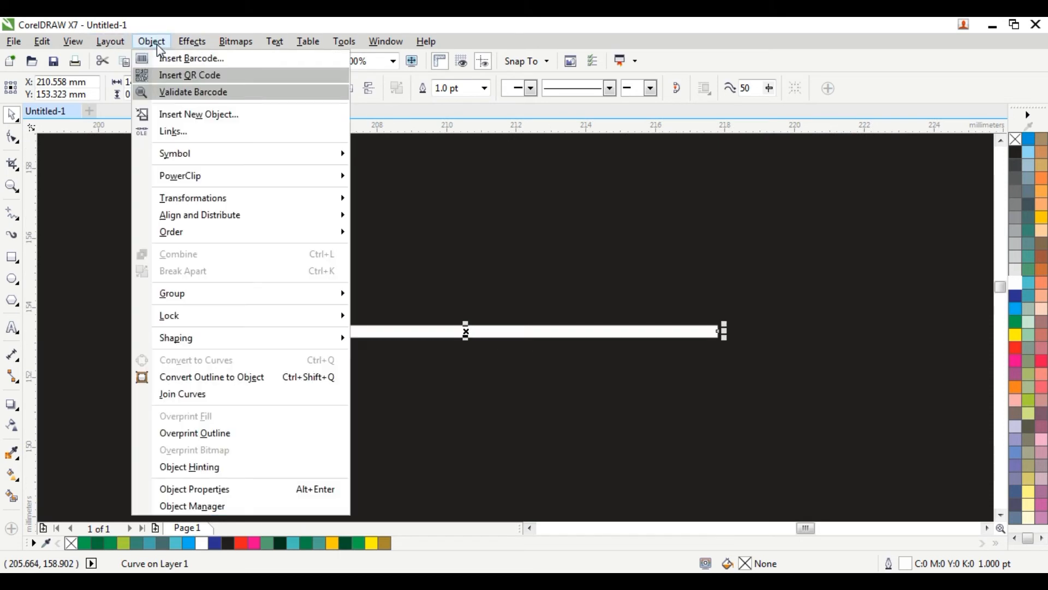
left_click(211, 377)
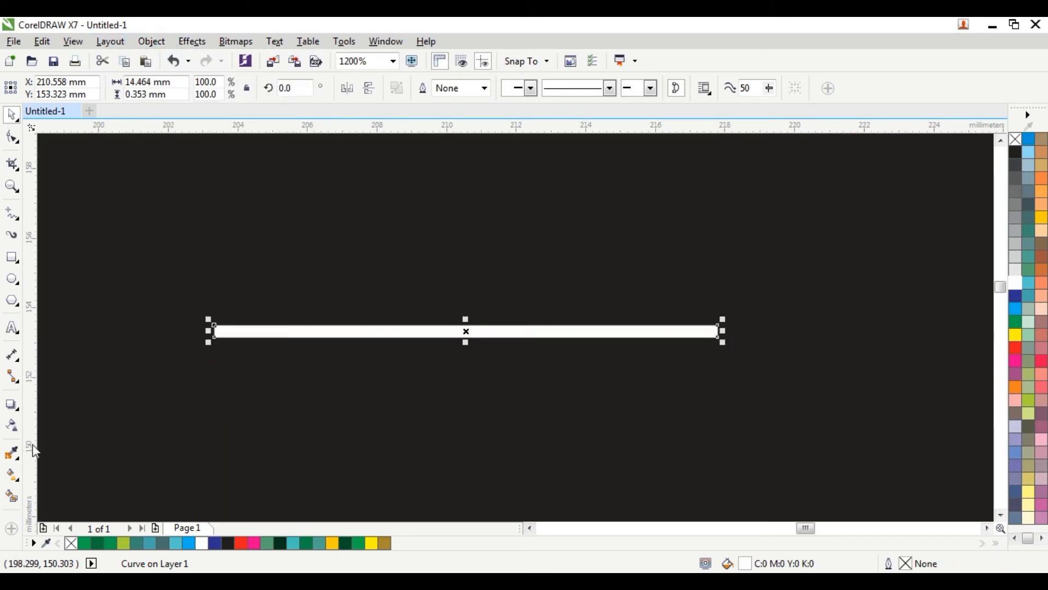
Apply an elliptical fountain transparency to the white bar, centred on it, with the centre node's transparency at 2.
left_click(15, 431)
left_click_drag(304, 326, 578, 331)
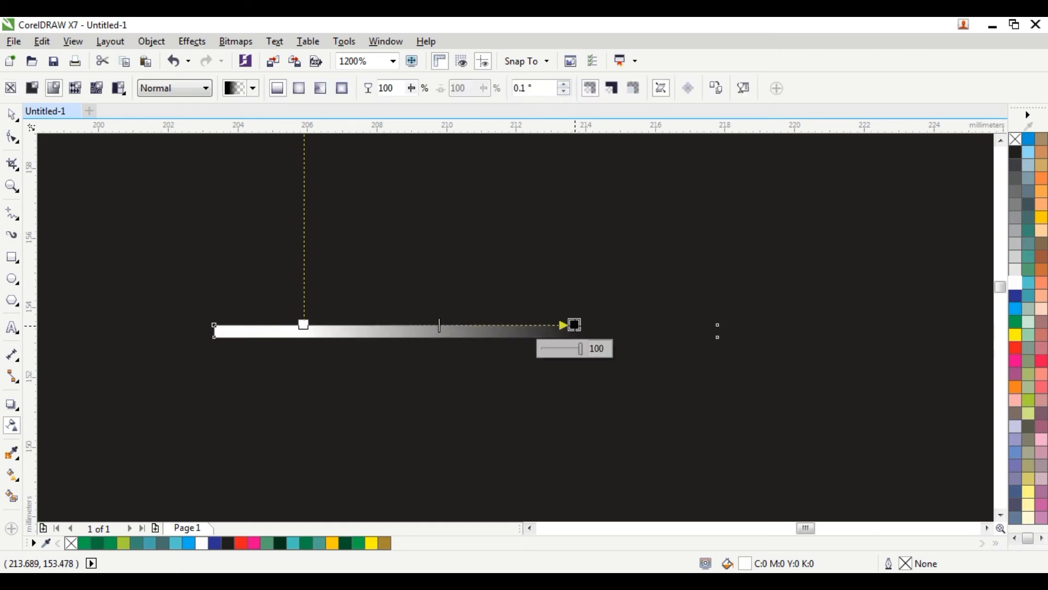
left_click(299, 91)
left_click_drag(438, 322, 461, 324)
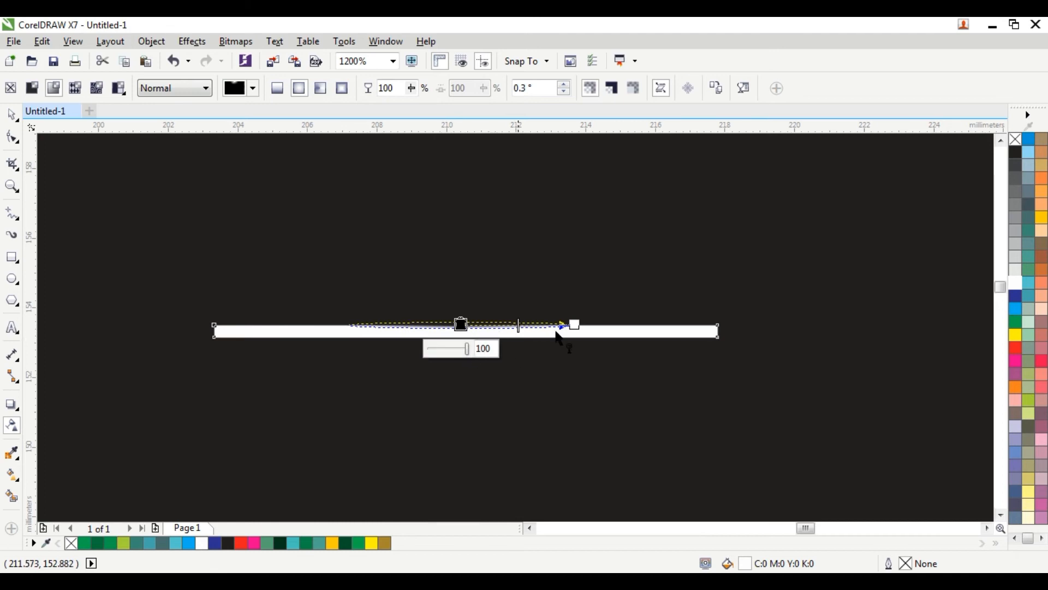
left_click_drag(574, 325, 808, 320)
left_click_drag(460, 325, 459, 294)
mouse_move(459, 364)
left_mouse_down()
mouse_move(449, 337)
mouse_move(466, 320)
mouse_move(473, 401)
mouse_move(469, 331)
mouse_move(459, 356)
mouse_move(441, 358)
left_mouse_up()
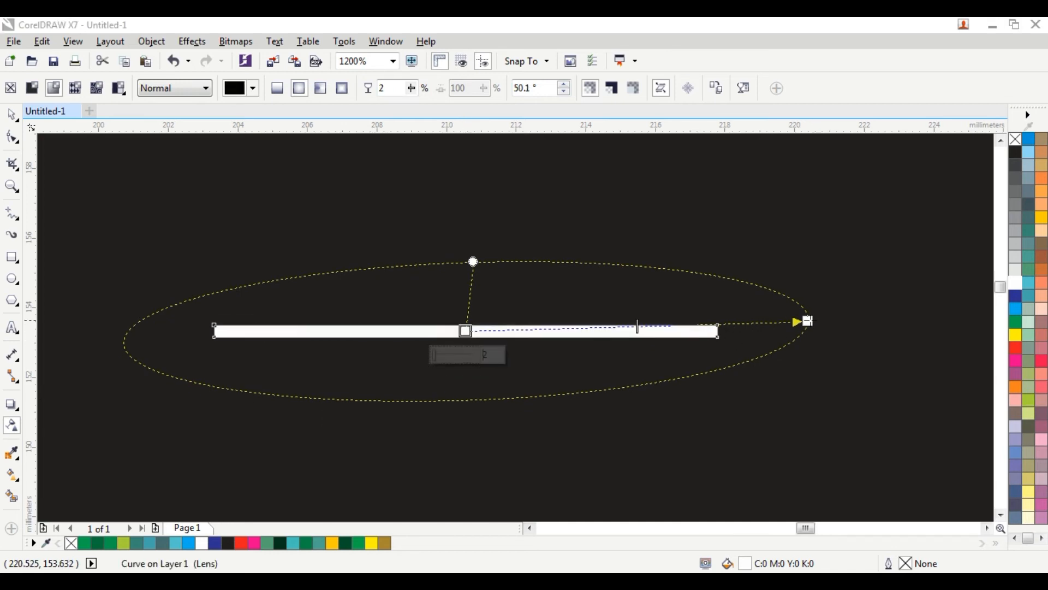
Make the transparency's outer node fully transparent and contract the flattened ellipse so both ends of the bar fade out.
left_click(808, 320)
left_click_drag(775, 344, 632, 310)
left_click_drag(392, 326, 439, 329)
left_click_drag(663, 326, 589, 330)
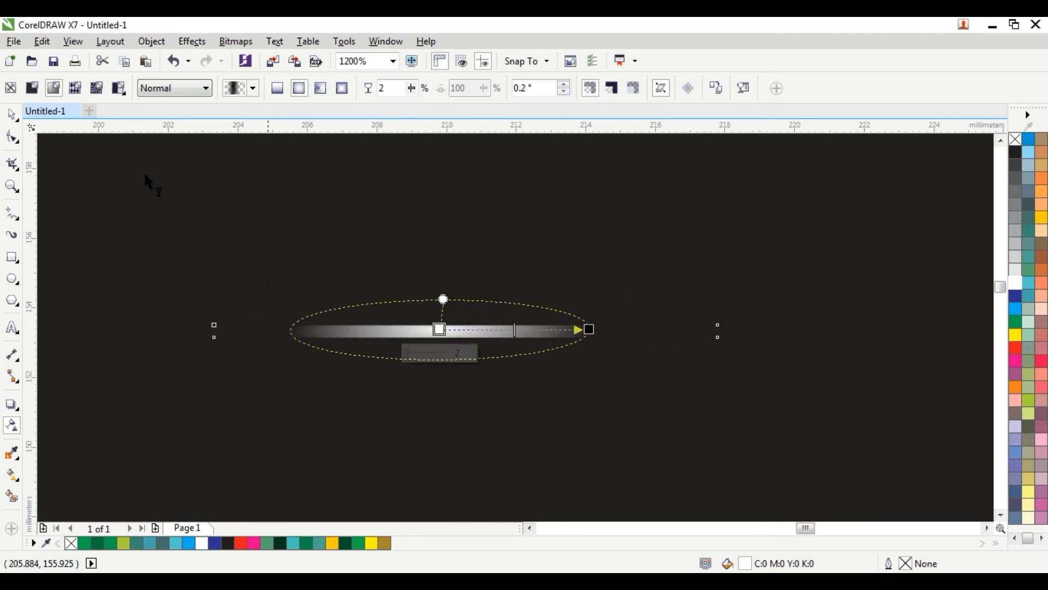
Thin the faded streak to about 0.144 mm and move it to about X 202.8, Y 159 mm on the black rectangle.
left_click(12, 115)
scroll(483, 339, "up", 2)
left_click_drag(410, 330, 374, 275)
scroll(443, 329, "down", 3)
scroll(443, 322, "down", 1)
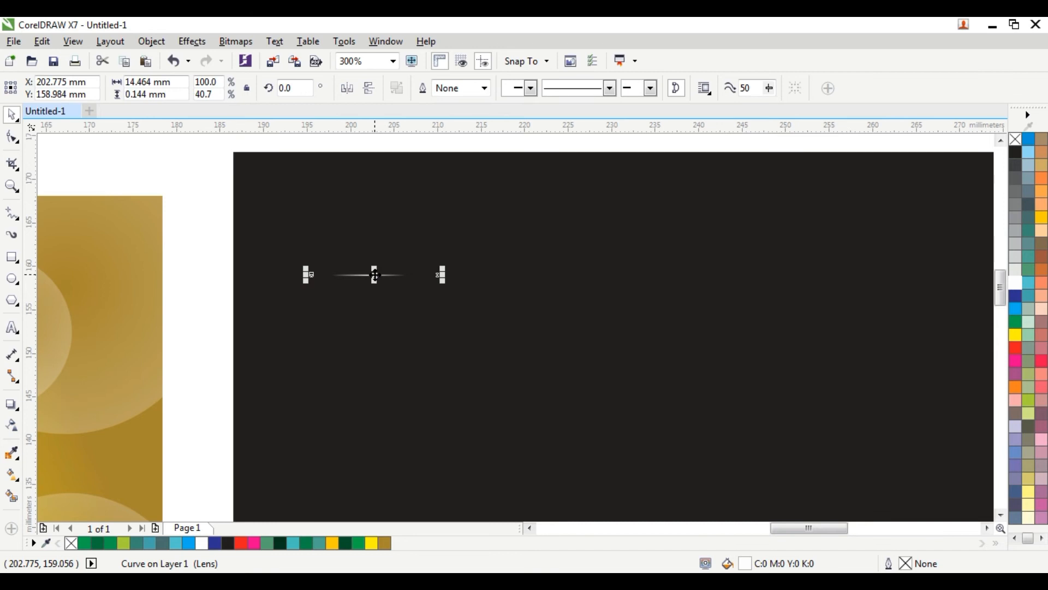
right_click(374, 274)
left_click(415, 330)
scroll(416, 329, "down", 1)
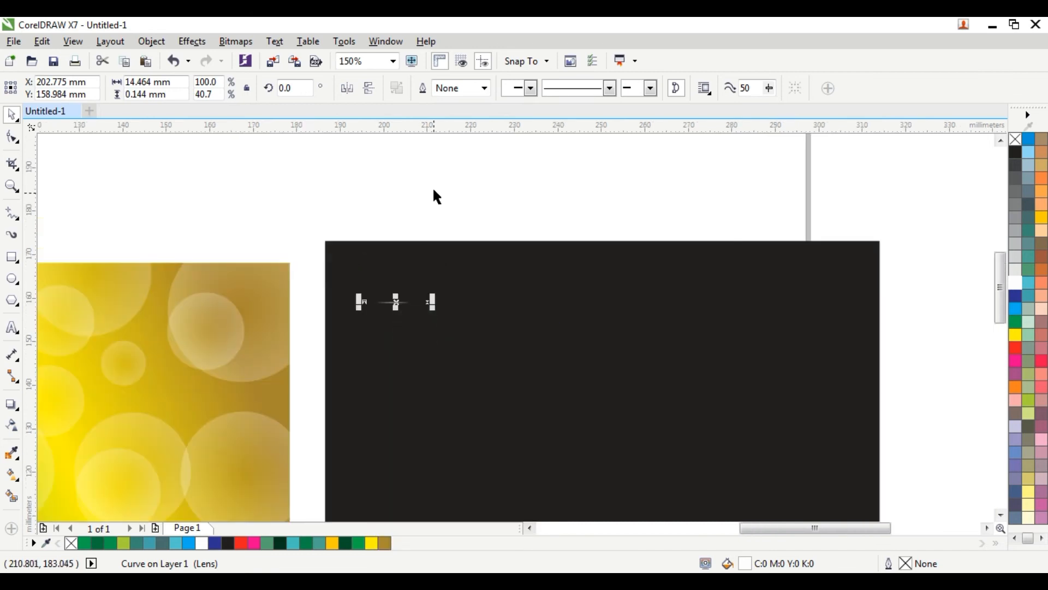
Make a copy of the streak rotated by 90° so the two cross at their centres.
right_click(435, 182)
left_click(477, 284)
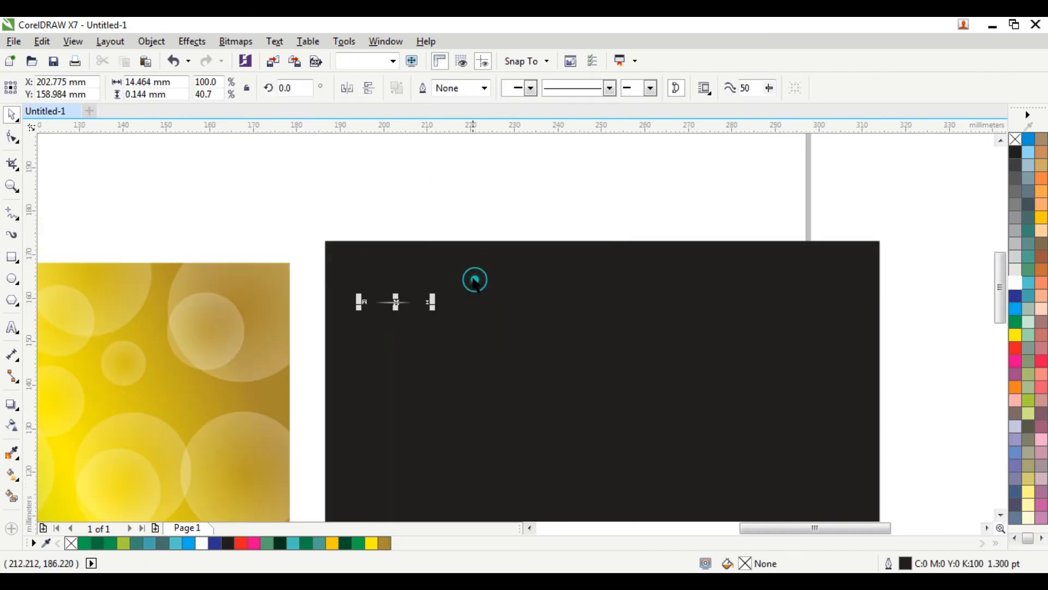
type("90")
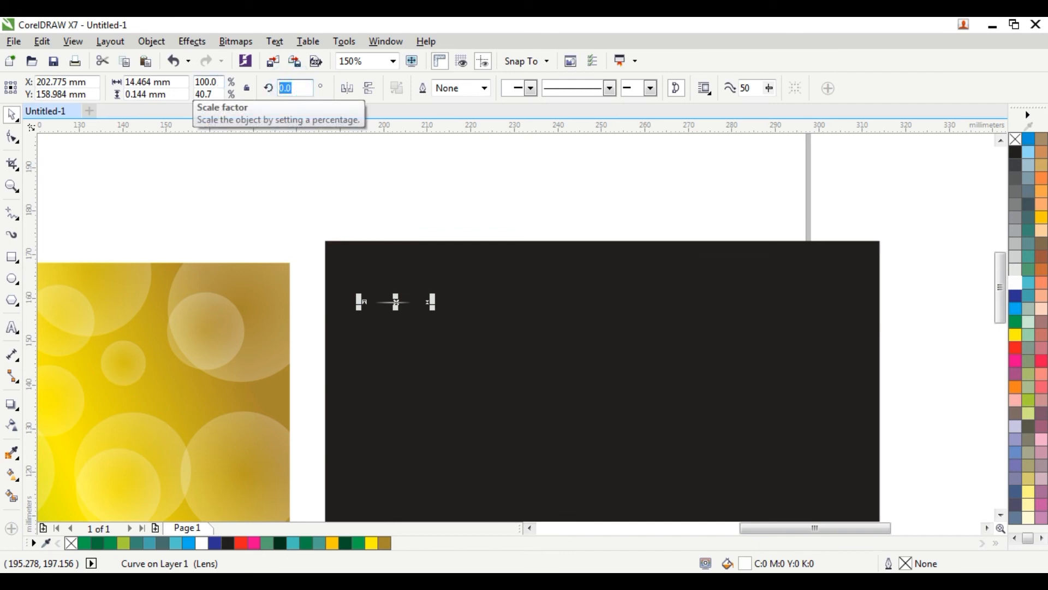
key("Return")
left_click(493, 186)
Scale the two crossing streaks down to about 11 mm and group them into one sparkle.
left_click_drag(572, 181, 352, 352)
scroll(402, 294, "up", 1)
left_click_drag(456, 378, 479, 352)
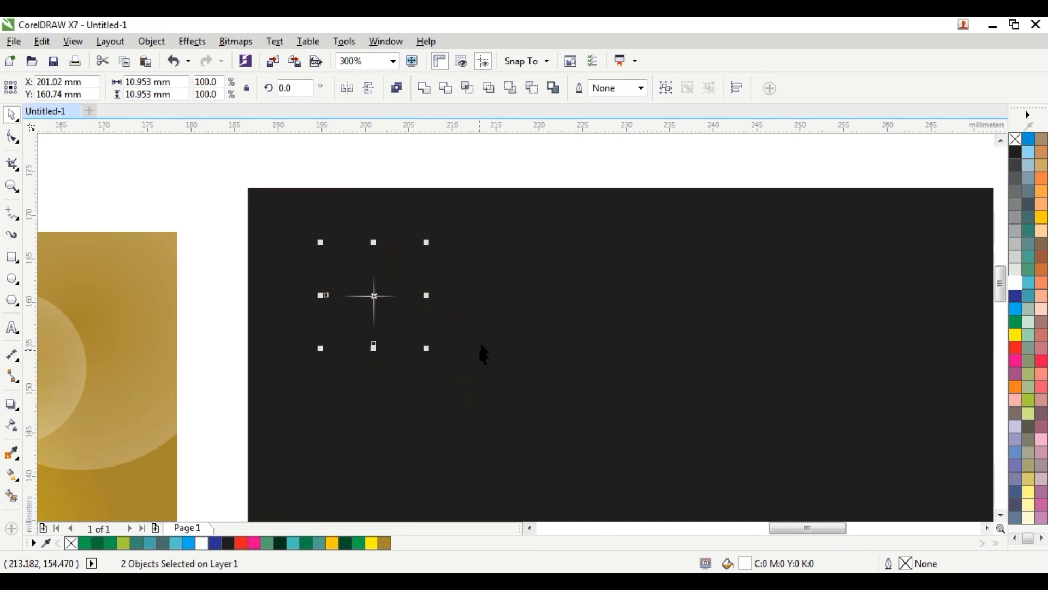
key("ctrl+g")
Duplicate the sparkle sideways at about 14 mm spacing and repeat the copy to form a row of eight.
scroll(539, 322, "down", 2)
scroll(589, 331, "up", 1)
left_click_drag(402, 296, 452, 297)
key("ctrl+r")
key("ctrl+r")
key("ctrl+r")
key("ctrl+r")
key("ctrl+r")
key("ctrl+r")
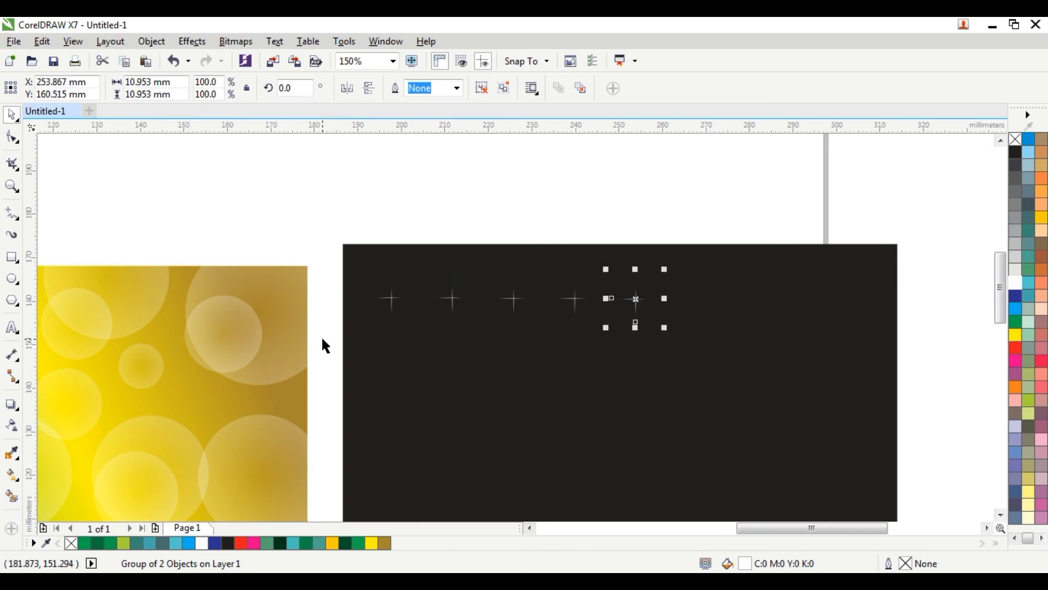
Group the row of eight sparkles and repeat it downward about every 14 mm to make five rows.
left_click_drag(941, 204, 339, 368)
key("ctrl+g")
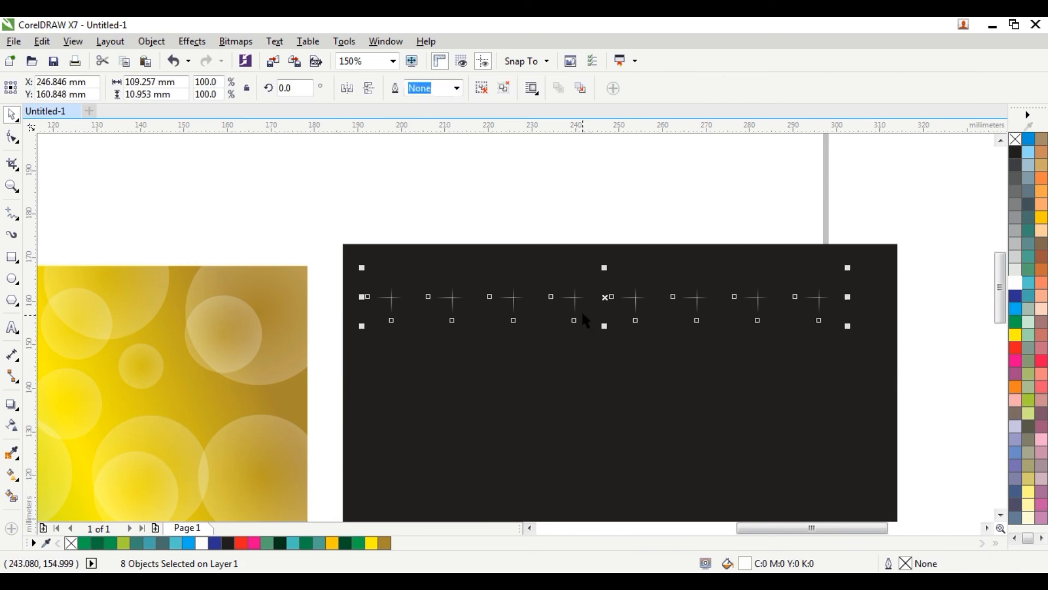
left_click_drag(576, 297, 573, 361)
key("ctrl+r")
key("ctrl+r")
key("ctrl+r")
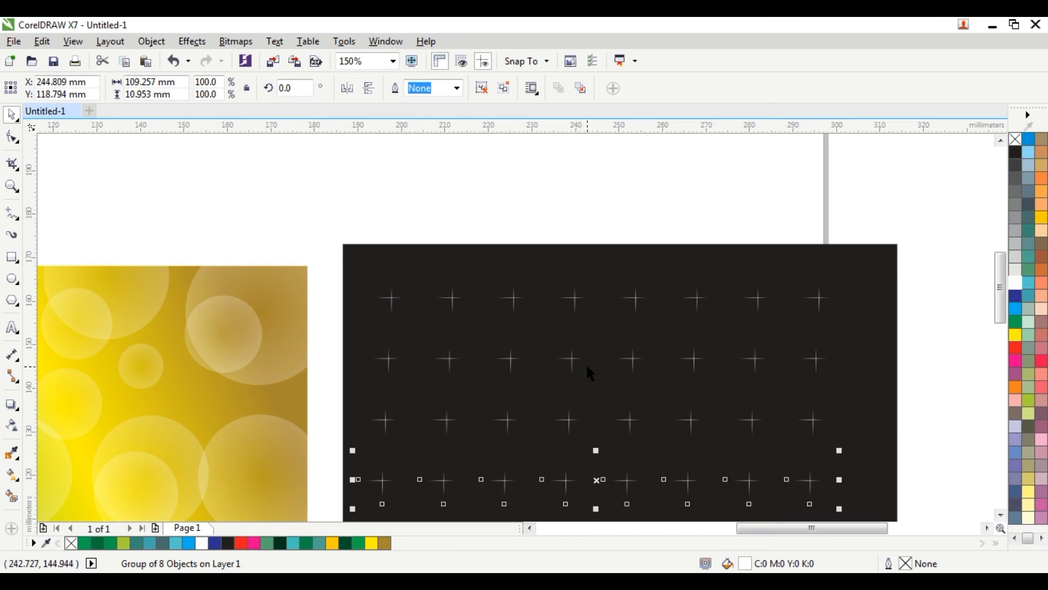
Delete the black rectangle behind the rows of sparkles.
scroll(586, 364, "down", 2)
left_click(829, 286)
left_click(740, 329)
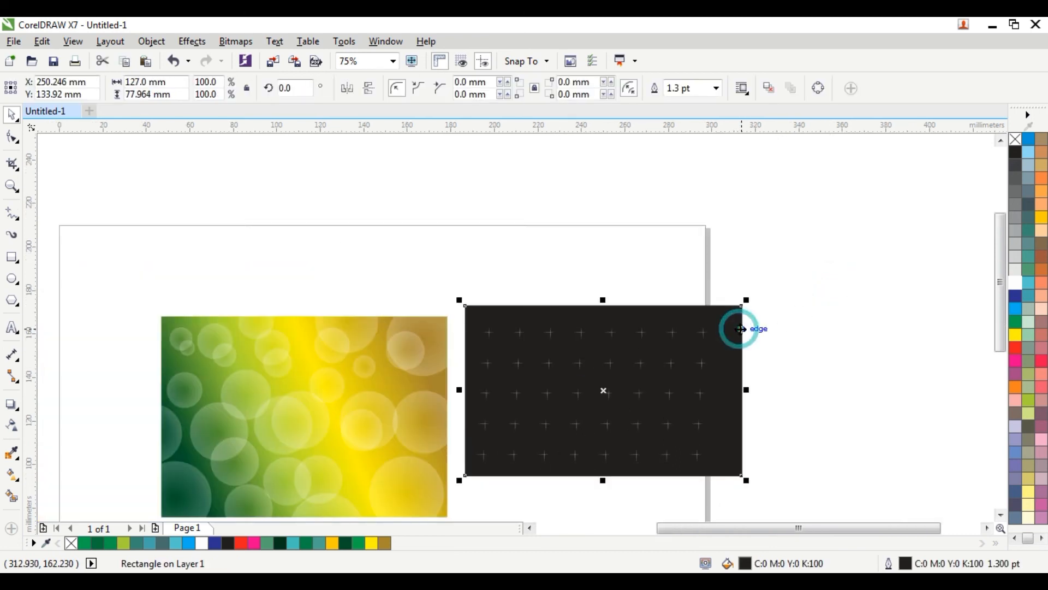
key("Delete")
Group the five rows of sparkles and move the group onto the bokeh gradient background.
left_click_drag(890, 193, 447, 489)
key("ctrl+g")
left_click_drag(596, 393, 321, 431)
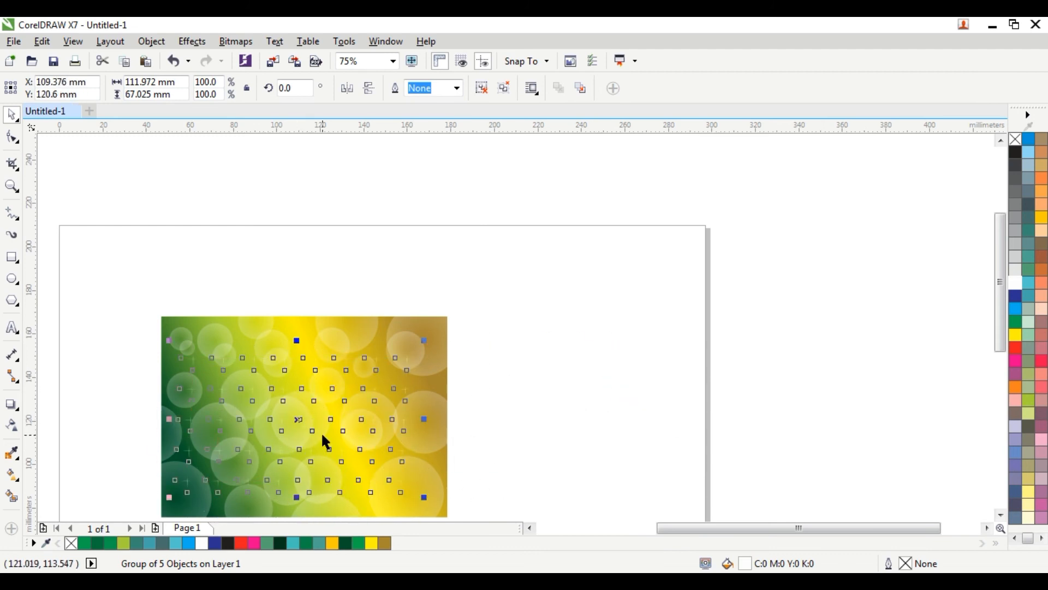
scroll(321, 431, "down", 3)
scroll(305, 441, "up", 5)
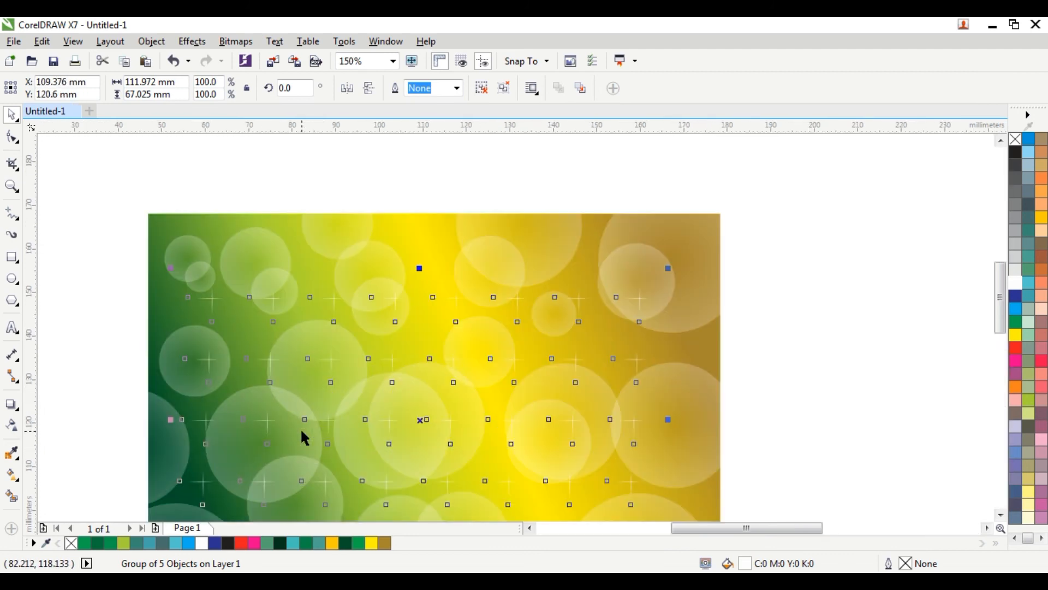
Enlarge the sparkle group from its centre to about 129% and rotate it by about 10°.
left_click_drag(670, 269, 810, 228)
scroll(533, 417, "down", 3)
scroll(559, 469, "up", 2)
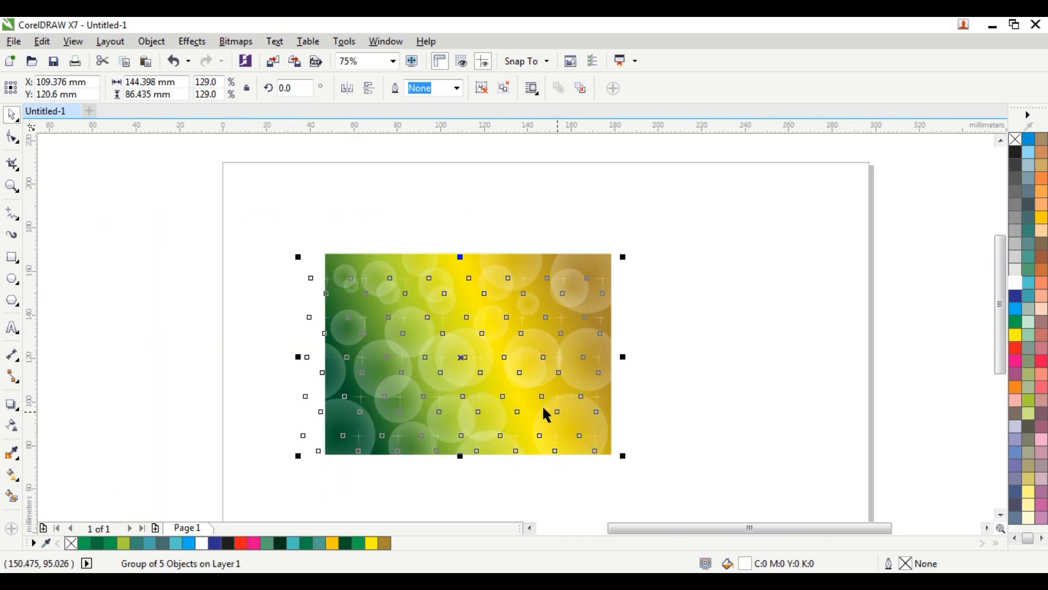
left_click(462, 358)
left_click_drag(623, 460, 670, 440)
left_click(716, 239)
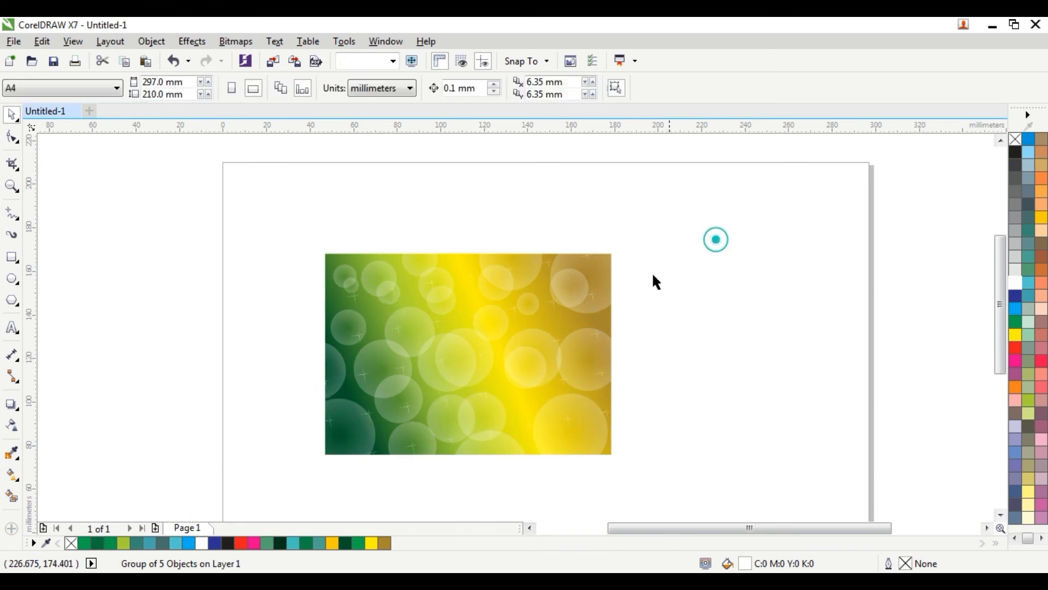
Readjust the rotated sparkle group's size to about 128%, about 147 mm wide, so it covers the background.
left_click(588, 255)
left_click_drag(627, 478, 648, 492)
scroll(546, 352, "up", 1)
scroll(548, 358, "down", 2)
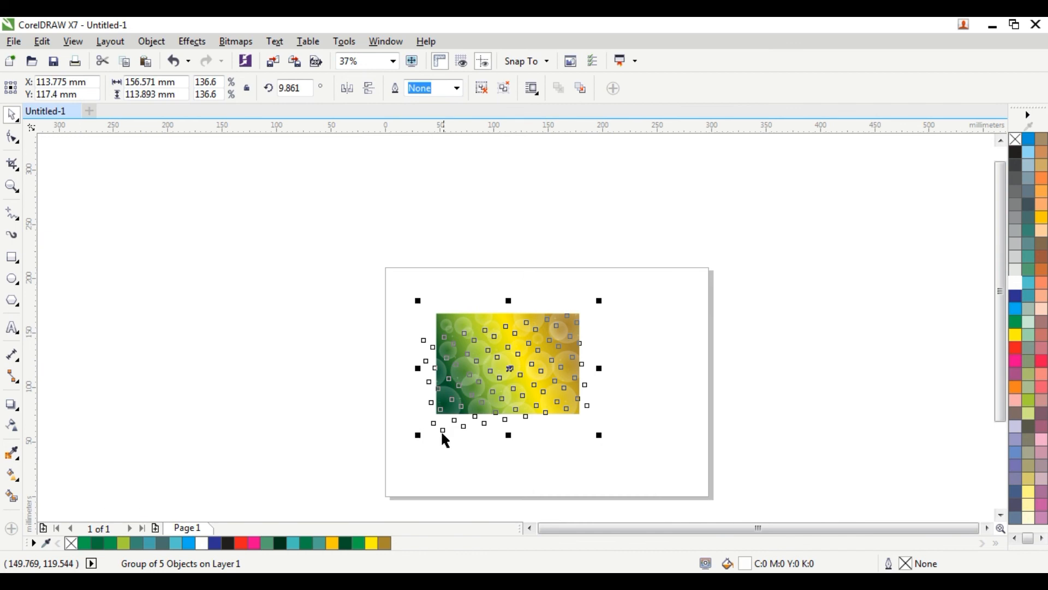
scroll(442, 434, "up", 1)
left_click_drag(416, 440, 437, 425)
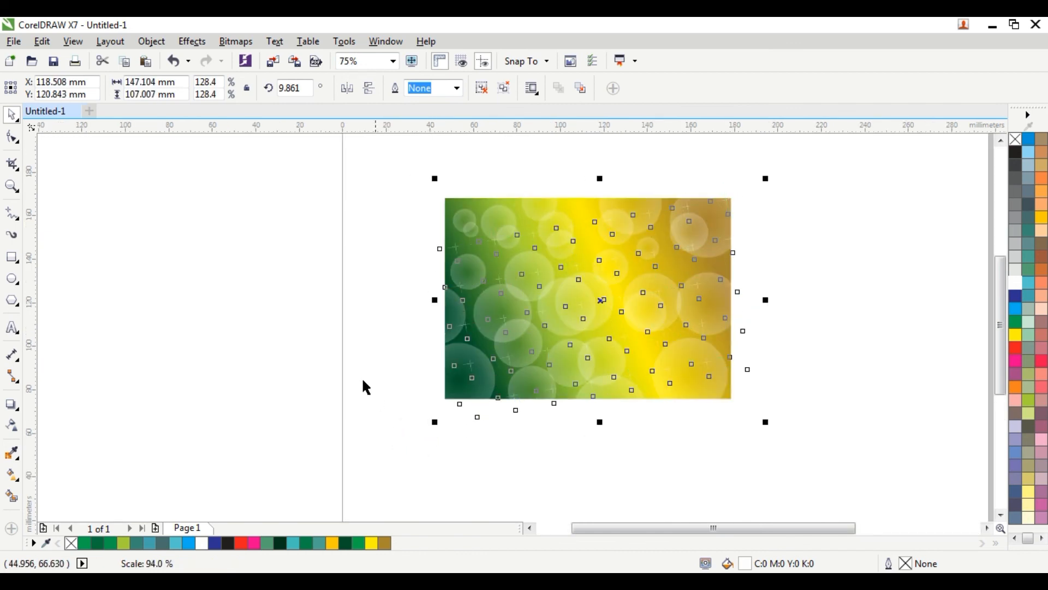
left_click(297, 346)
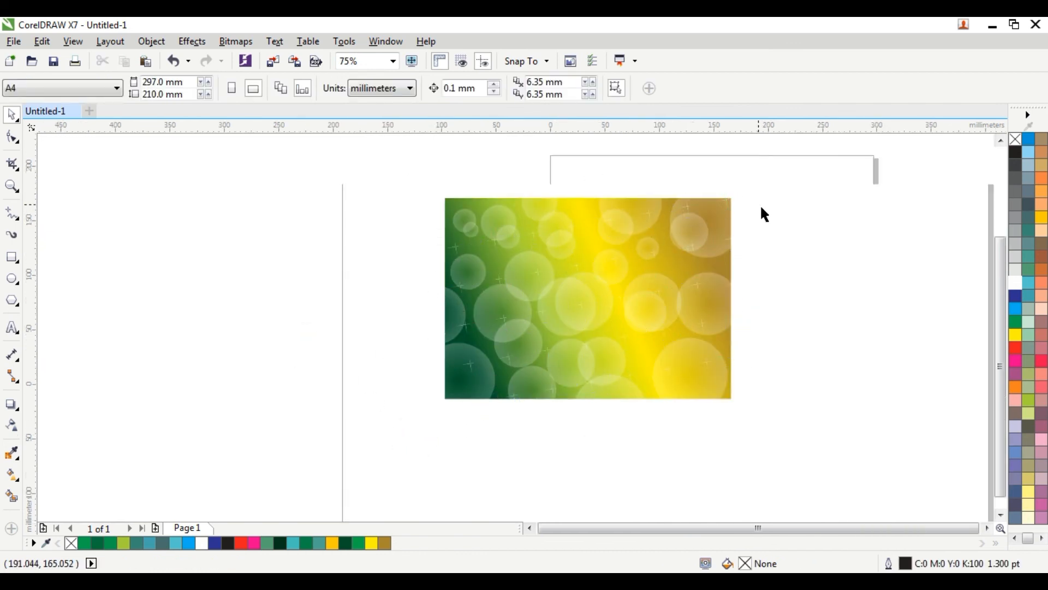
Move the gradient rectangle off the page, away from the circles and sparkles.
scroll(759, 213, "down", 2)
scroll(745, 187, "up", 2)
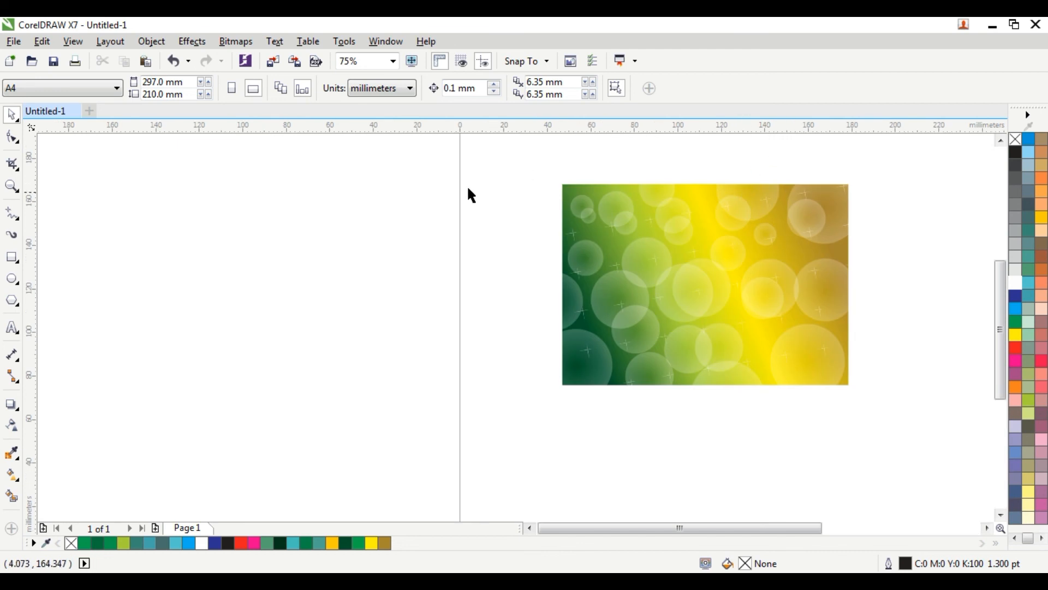
left_click_drag(564, 187, 117, 182)
scroll(679, 224, "down", 1)
Select all the circles and sparkles left on the page and group them.
left_click_drag(958, 143, 542, 430)
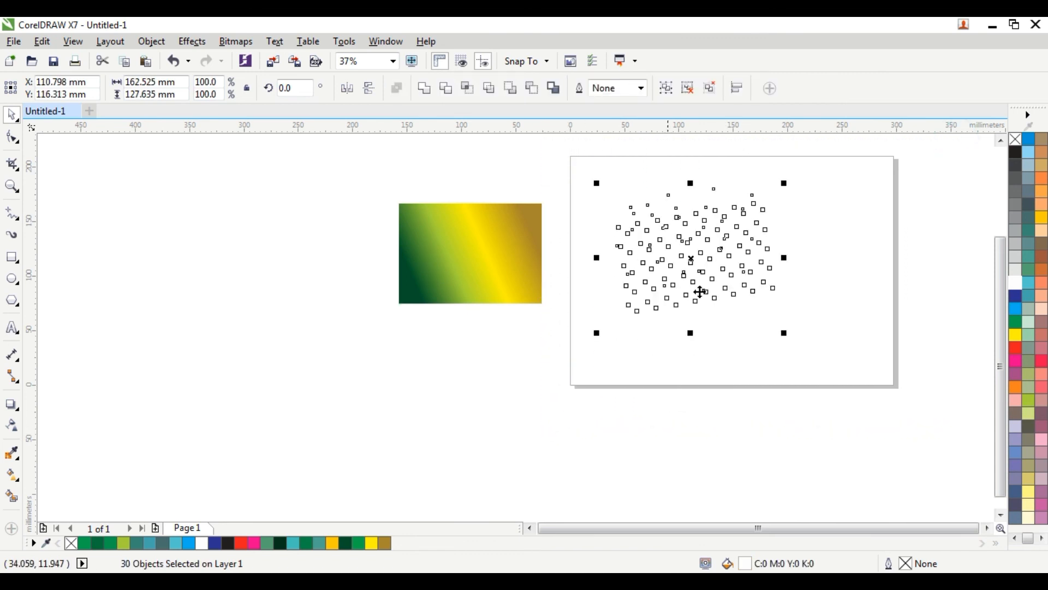
scroll(697, 238, "up", 1)
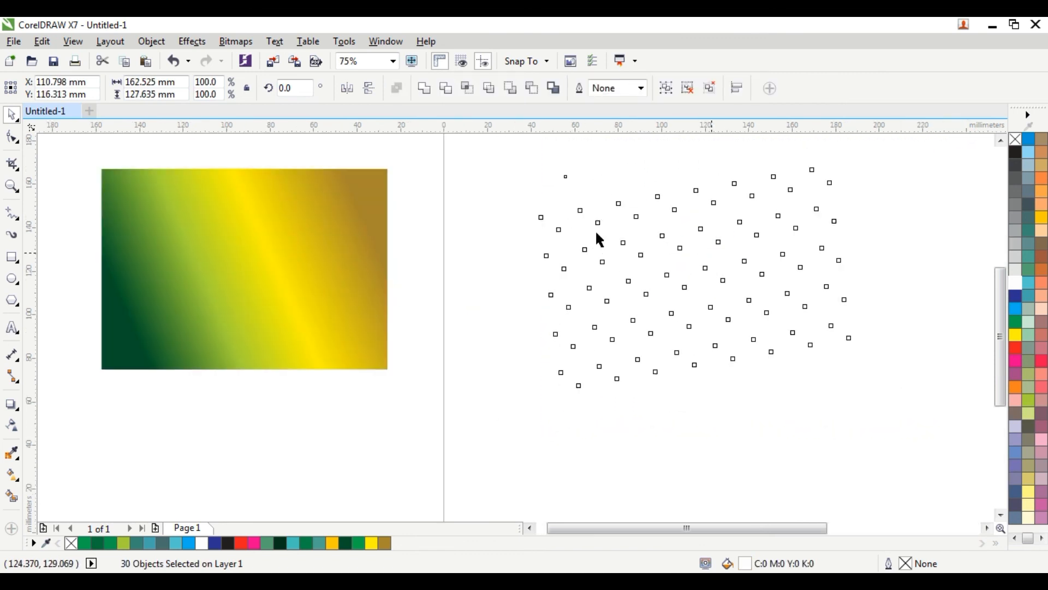
key("ctrl+g")
PowerClip the group of circles and sparkles inside the gradient rectangle.
left_click(158, 47)
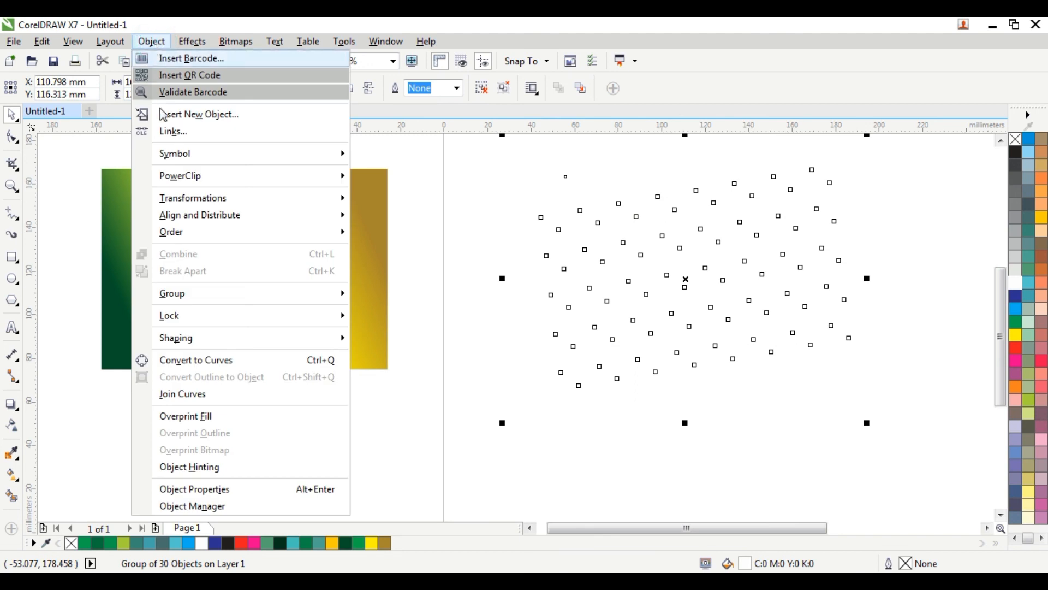
left_click(179, 175)
left_click(399, 175)
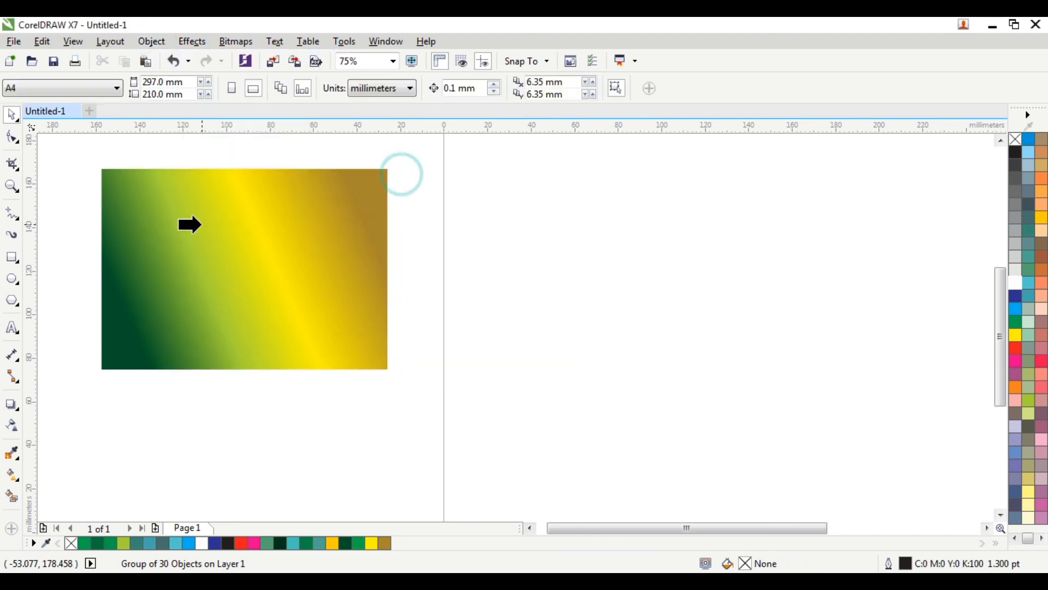
left_click(198, 225)
Move the PowerClip rectangle onto the page, reposition the circles and sparkles within its frame, and finish editing the contents.
left_click_drag(295, 224, 614, 239)
left_click_drag(533, 249, 609, 258)
scroll(613, 257, "up", 1)
scroll(614, 257, "down", 1)
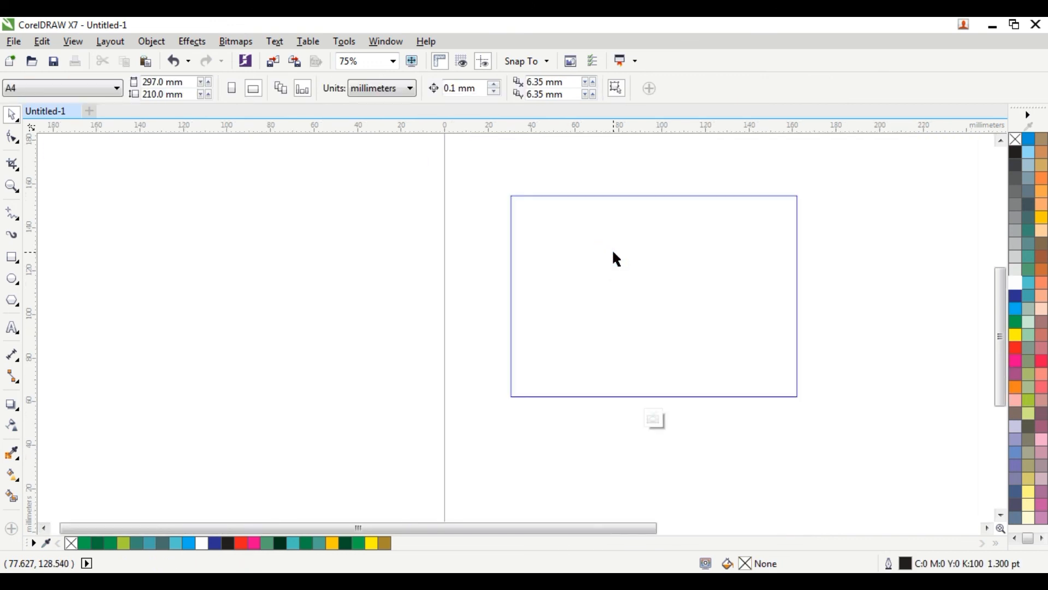
mouse_move(643, 326)
left_mouse_down()
mouse_move(599, 312)
mouse_move(655, 335)
mouse_move(637, 326)
left_mouse_up()
left_click(654, 419)
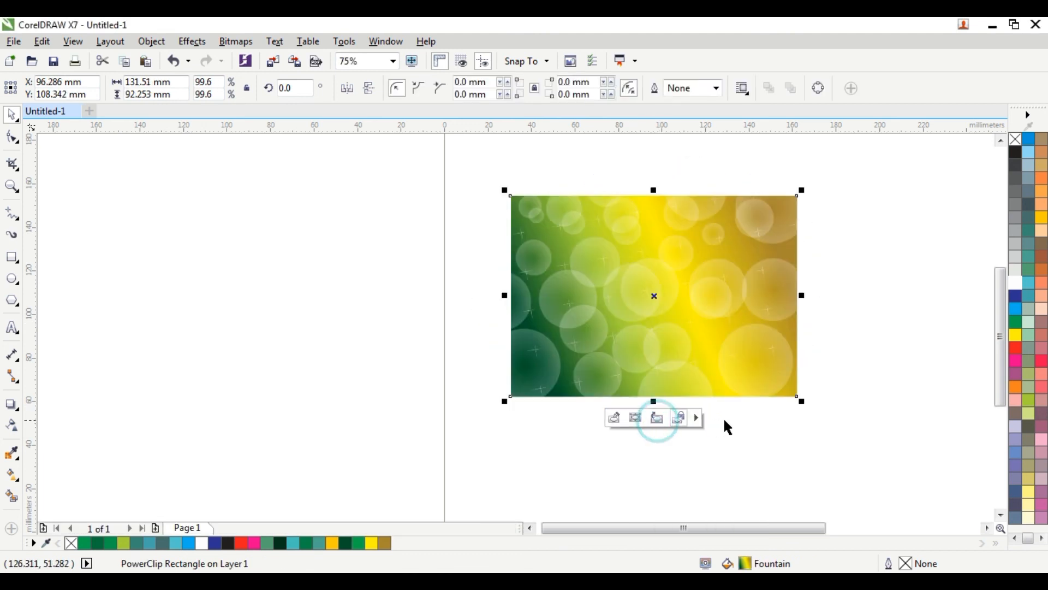
Examine the finished gradient background with its circles and sparkles up close.
left_click(790, 456)
left_click(348, 257)
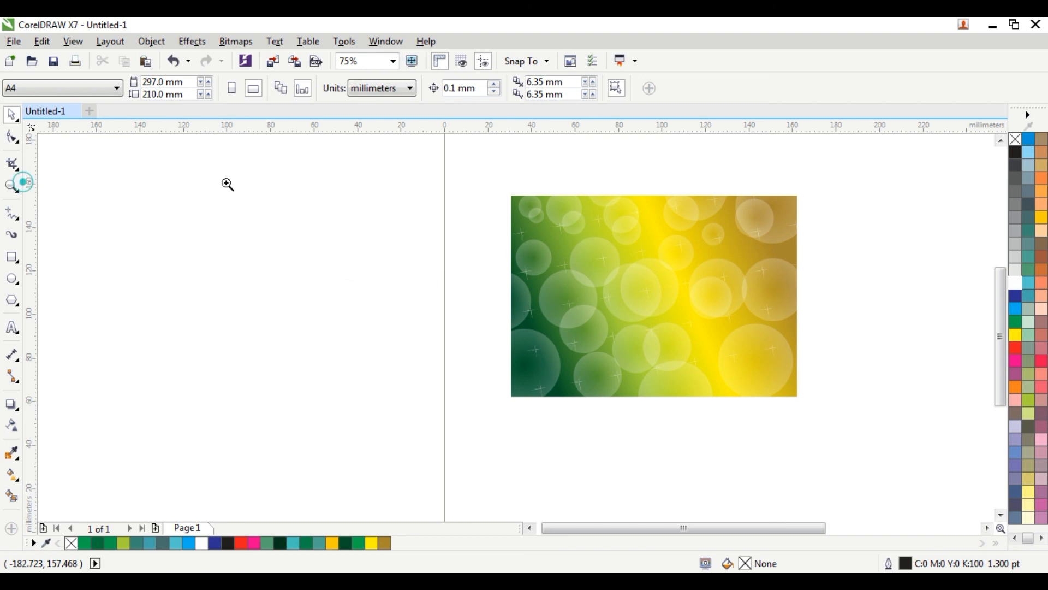
left_click_drag(507, 183, 819, 412)
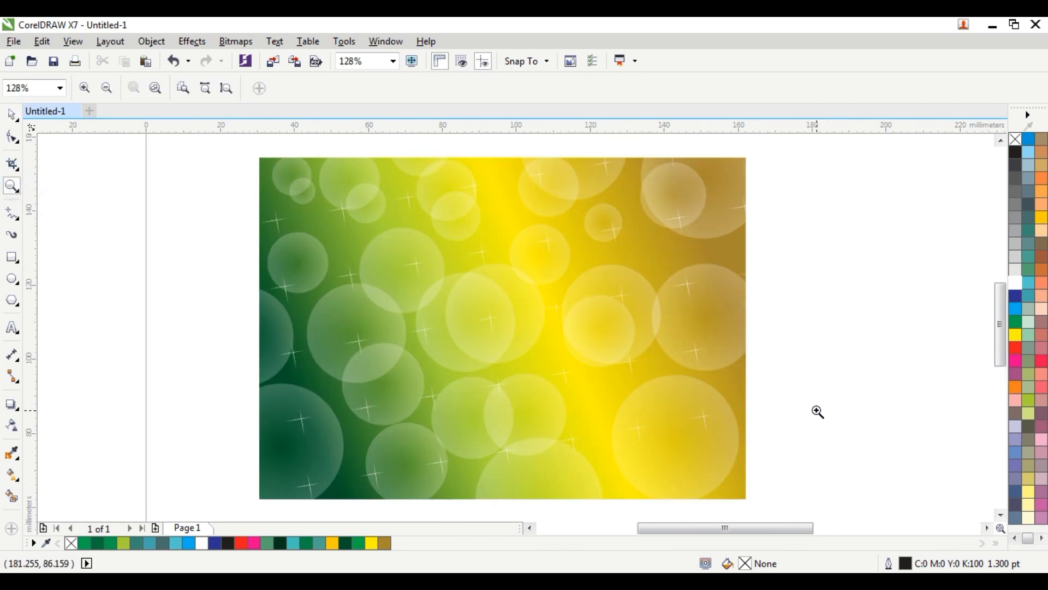